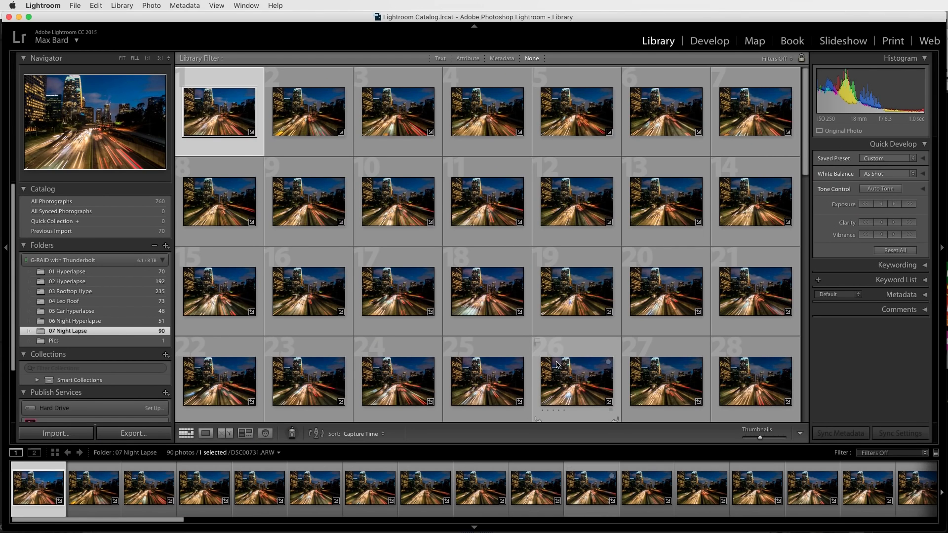
# Step: Switch to Premiere Pro and scrub through the 003 Harbor Frwy.mov clip in the Hyperlapse Example sequence to examine its camera movement
pyautogui.press('super+Tab')
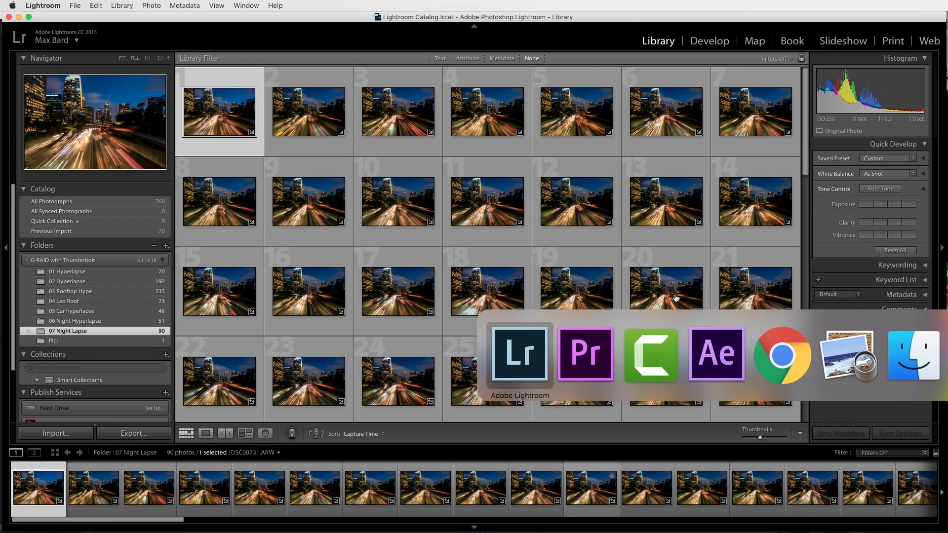
pyautogui.click(833, 356)
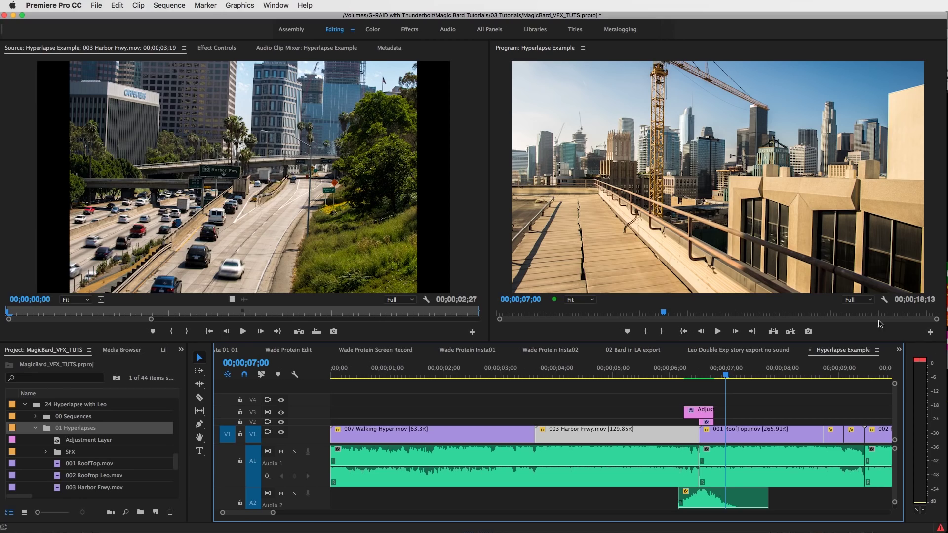
pyautogui.click(630, 375)
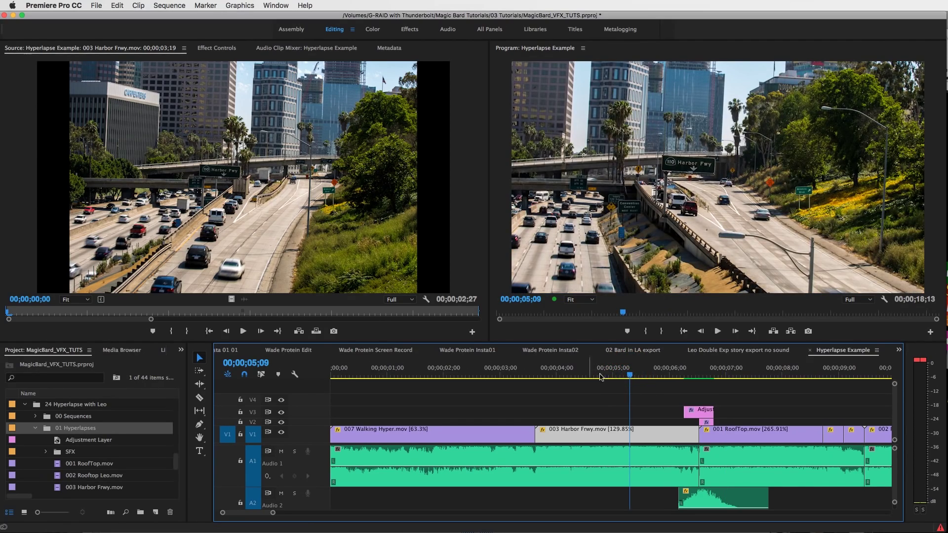
pyautogui.click(610, 374)
pyautogui.moveTo(610, 374)
pyautogui.mouseDown()
pyautogui.moveTo(567, 374)
pyautogui.moveTo(662, 374)
pyautogui.moveTo(626, 373)
pyautogui.mouseUp()
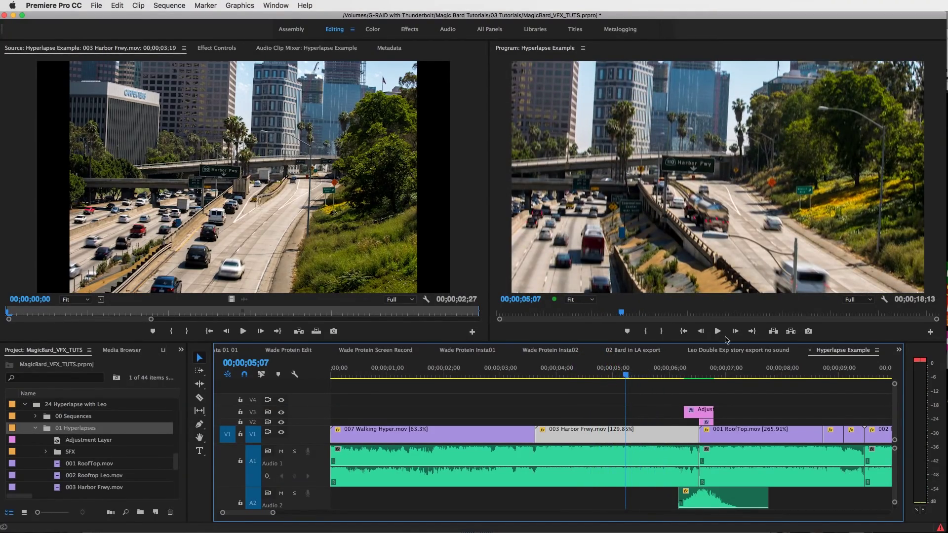
pyautogui.click(624, 366)
pyautogui.moveTo(624, 366)
pyautogui.mouseDown()
pyautogui.moveTo(583, 368)
pyautogui.moveTo(666, 368)
pyautogui.moveTo(584, 368)
pyautogui.moveTo(644, 365)
pyautogui.moveTo(587, 377)
pyautogui.moveTo(652, 377)
pyautogui.moveTo(597, 377)
pyautogui.moveTo(613, 376)
pyautogui.mouseUp()
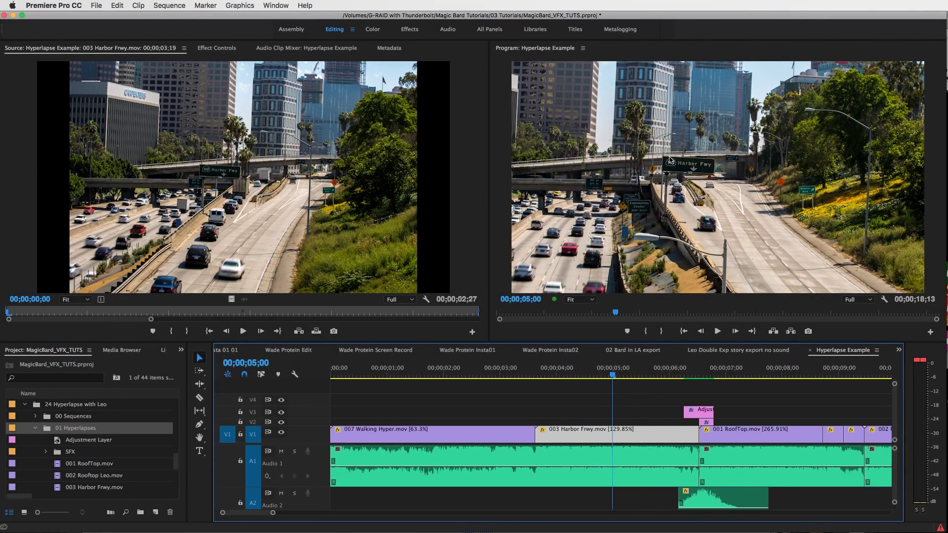
pyautogui.moveTo(614, 373); pyautogui.dragTo(584, 373)
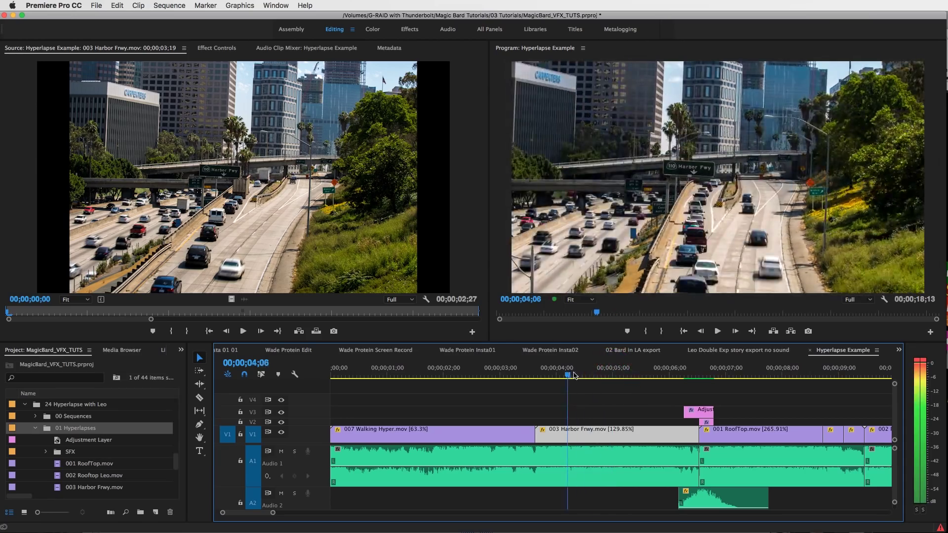
pyautogui.moveTo(574, 375); pyautogui.dragTo(611, 378)
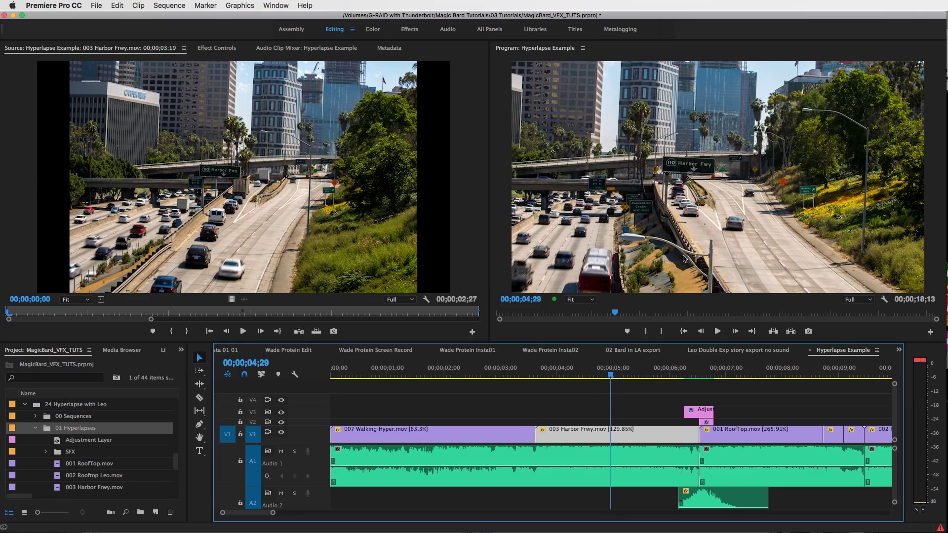
pyautogui.moveTo(608, 374); pyautogui.dragTo(621, 393)
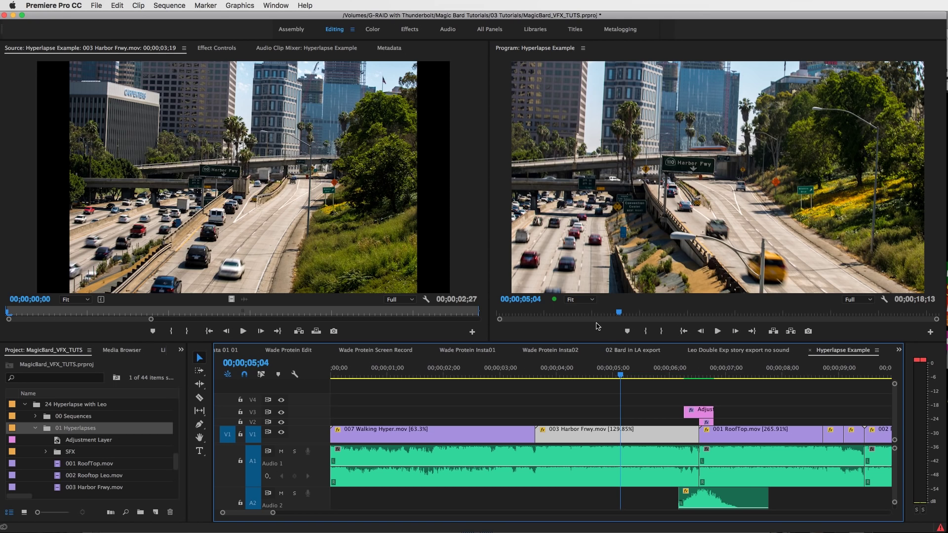
# Step: Switch to Lightroom, examine the G-RAID with Thunderbolt drive's folders as a photo import source, and leave the import without importing
pyautogui.press('super+Tab')
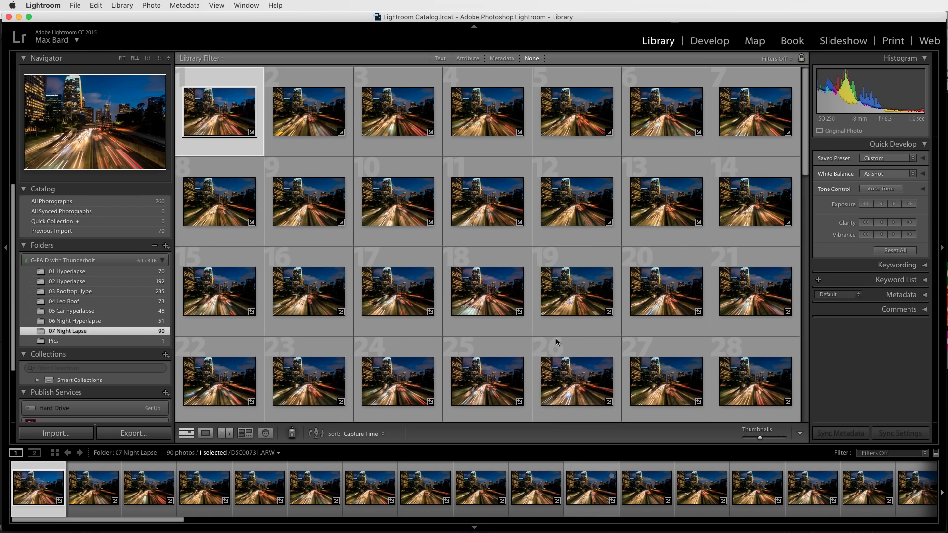
pyautogui.click(624, 21)
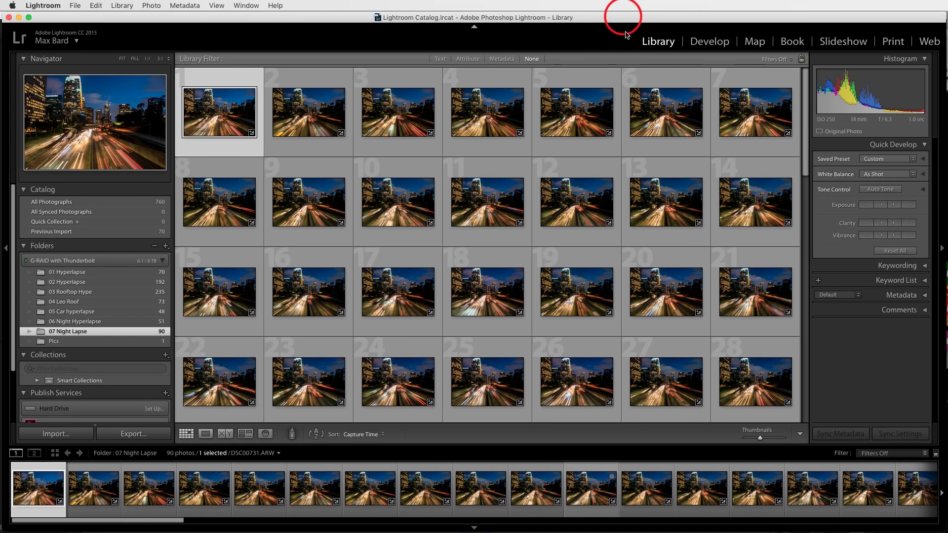
pyautogui.click(59, 435)
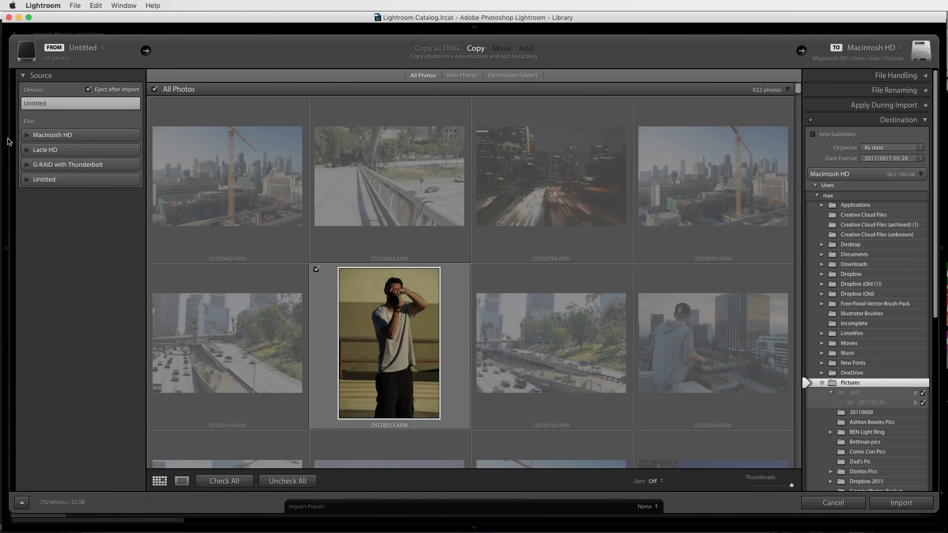
pyautogui.click(64, 166)
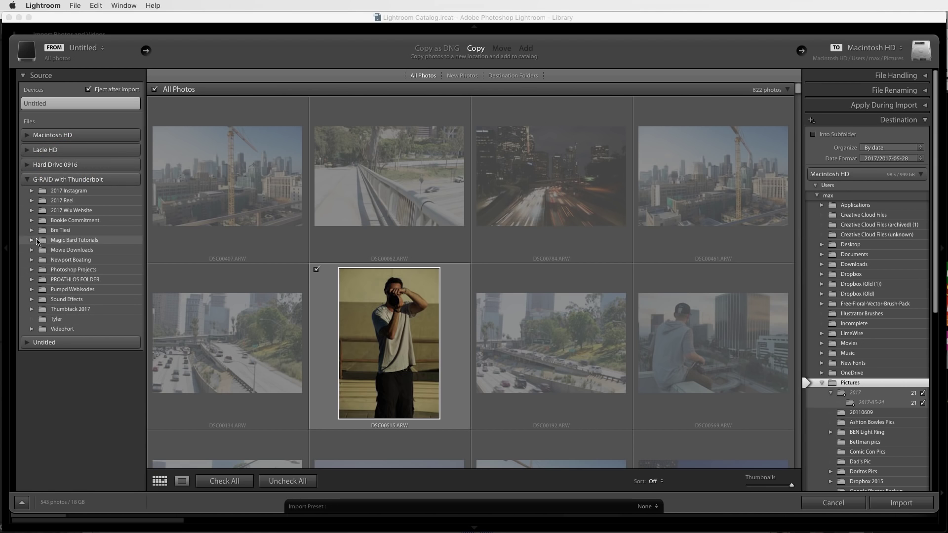
pyautogui.click(26, 180)
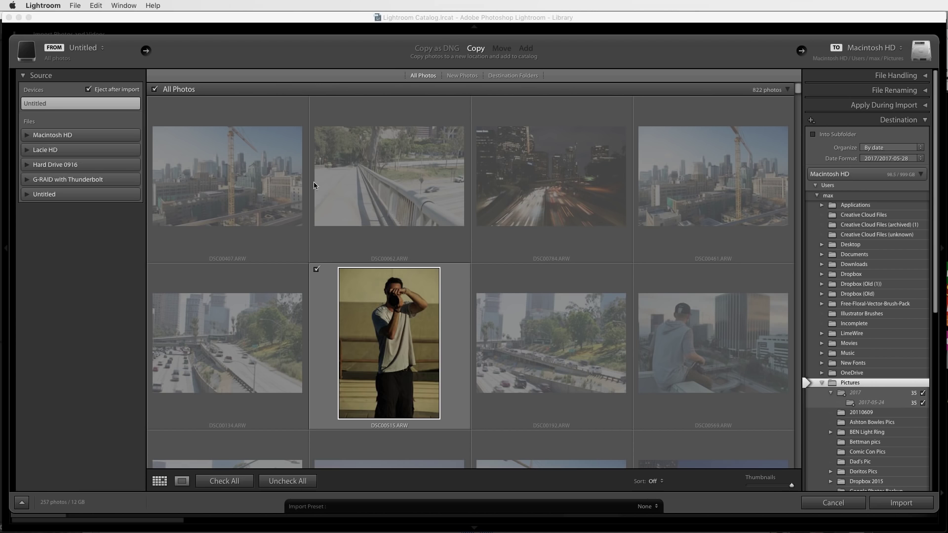
pyautogui.click(848, 503)
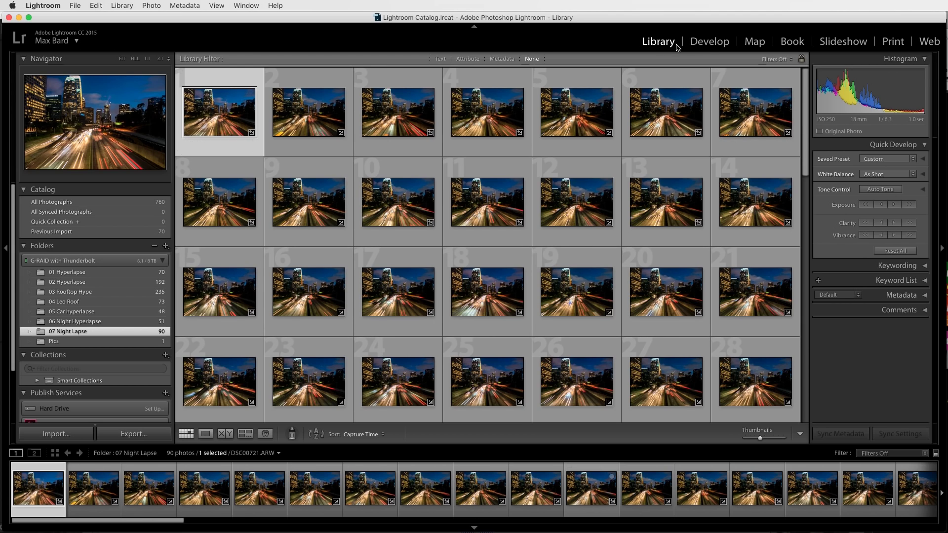
# Step: Open the first 07 Night Lapse photo for developing and set Exposure +0.05, Highlights +3, Shadows +5, Whites +10 and Blacks +7
pyautogui.press('d')
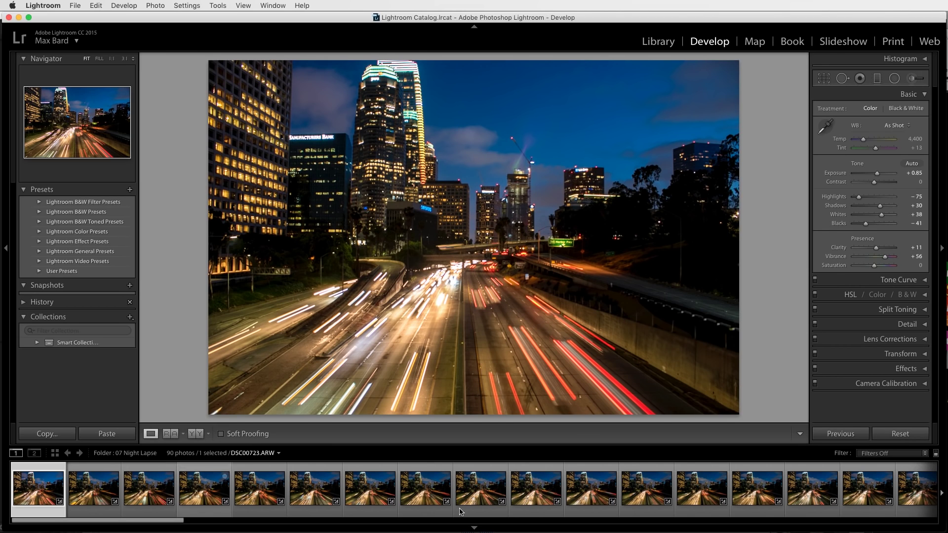
pyautogui.click(40, 488)
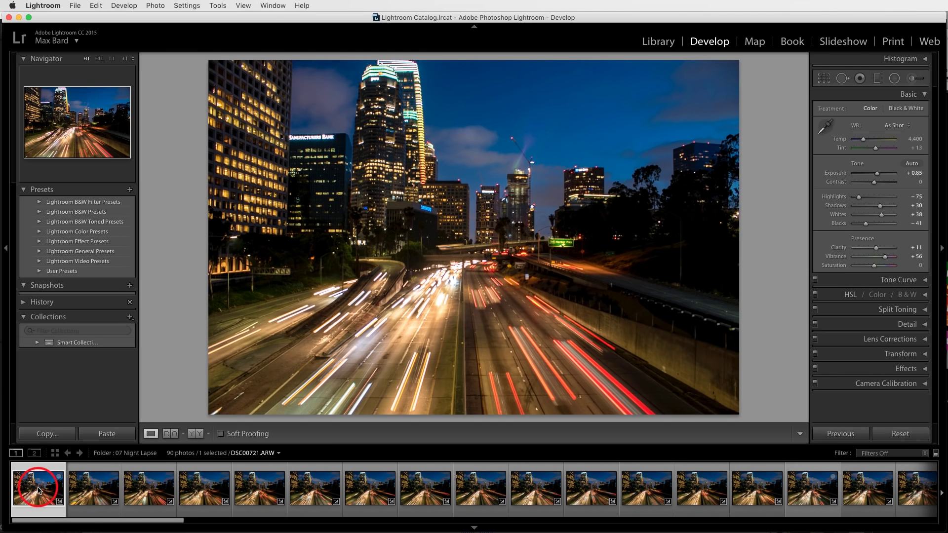
pyautogui.moveTo(105, 524); pyautogui.dragTo(109, 481)
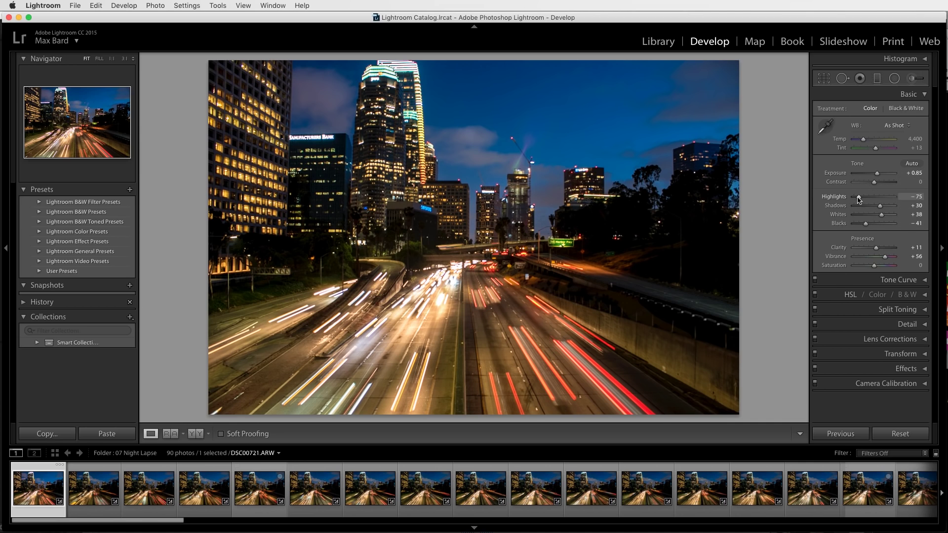
pyautogui.moveTo(860, 198)
pyautogui.mouseDown()
pyautogui.moveTo(874, 198)
pyautogui.moveTo(875, 226)
pyautogui.moveTo(875, 206)
pyautogui.mouseUp()
pyautogui.moveTo(877, 174); pyautogui.dragTo(874, 207)
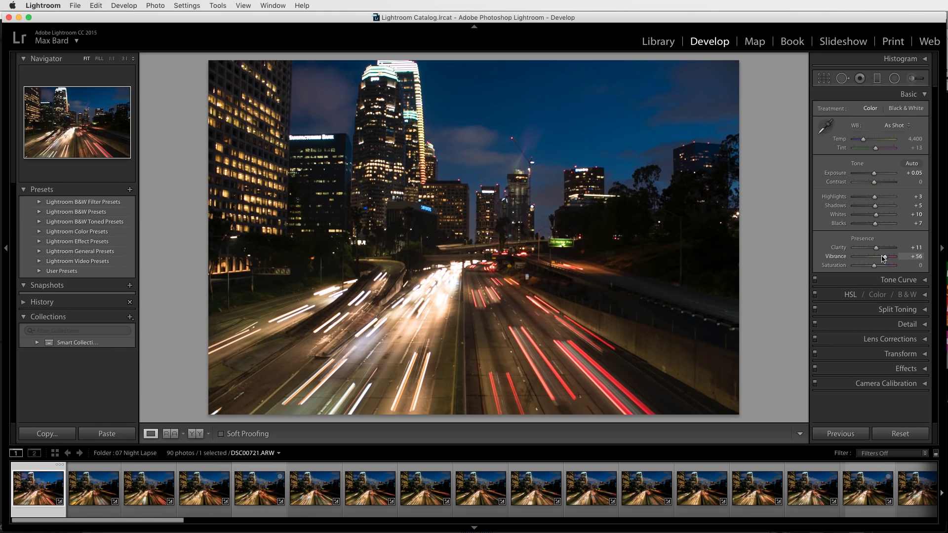
# Step: Set Exposure +0.40, Contrast +10, Highlights +27, Shadows -45, Whites +36, Blacks +20, Clarity +15 and Vibrance +43 on the first photo
pyautogui.moveTo(883, 258); pyautogui.dragTo(874, 258)
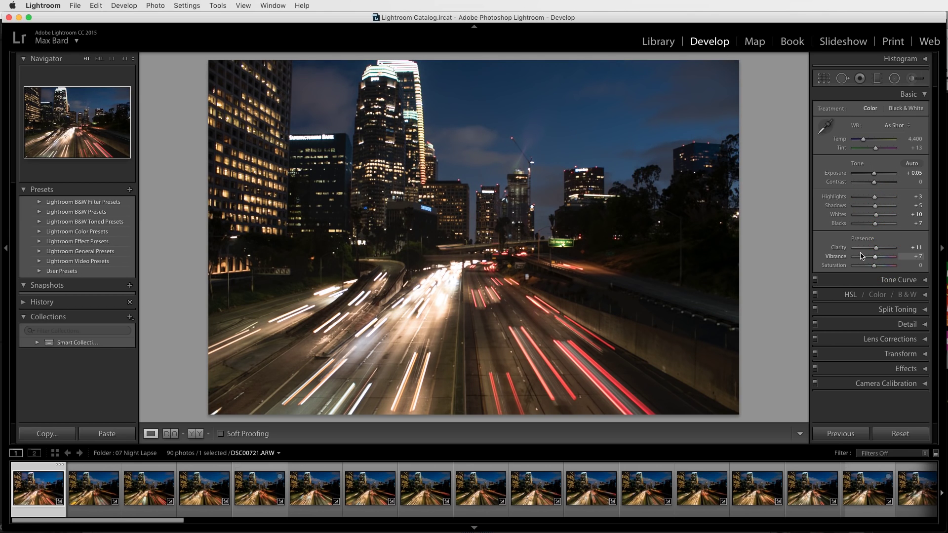
pyautogui.moveTo(876, 248); pyautogui.dragTo(883, 257)
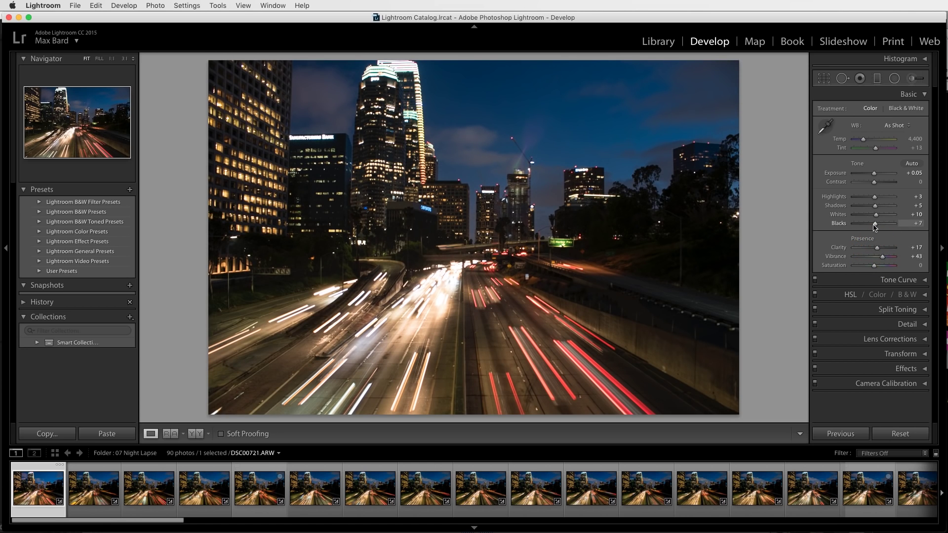
pyautogui.moveTo(876, 224); pyautogui.dragTo(876, 185)
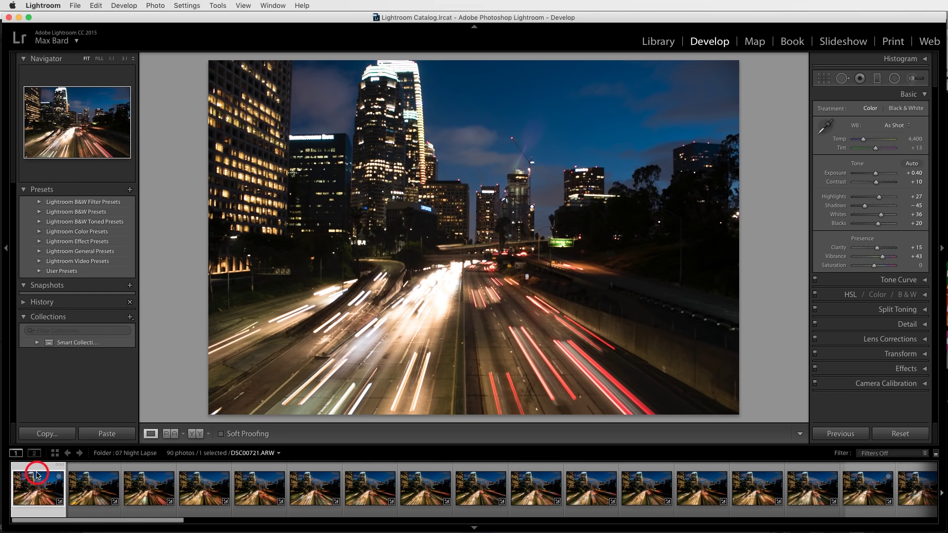
# Step: Select all photos in the 07 Night Lapse folder and synchronize the first photo's develop settings to them with the preselected options
pyautogui.moveTo(160, 521); pyautogui.dragTo(913, 521)
pyautogui.click(887, 498)
pyautogui.press('super+a')
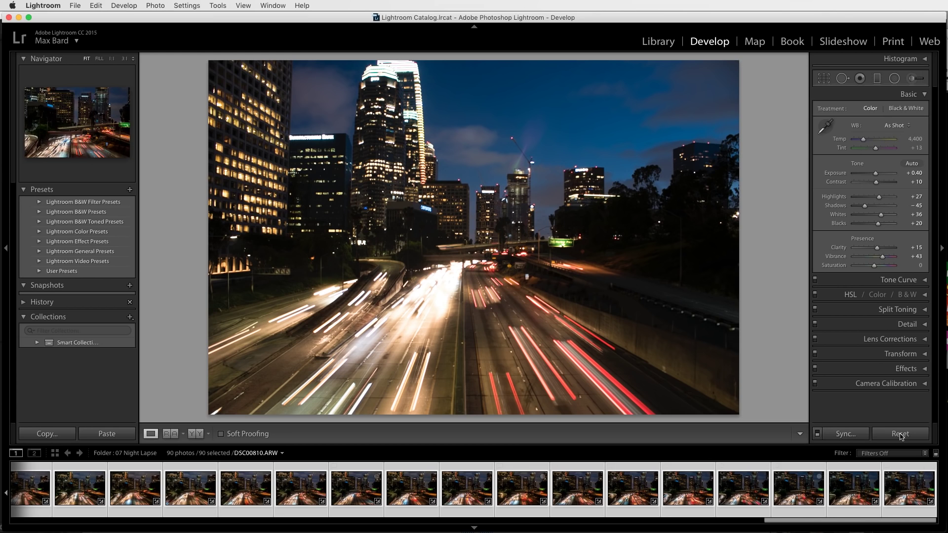
pyautogui.click(856, 437)
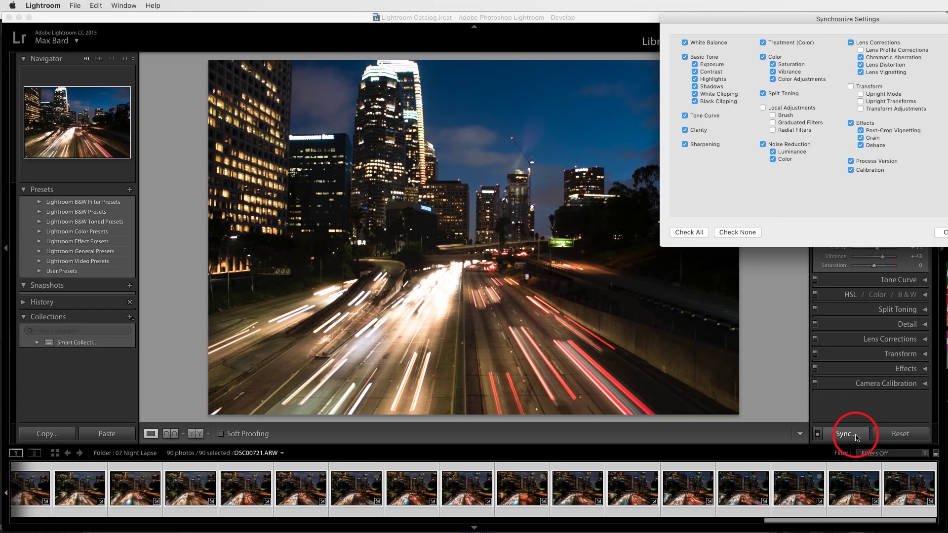
pyautogui.moveTo(894, 23); pyautogui.dragTo(571, 83)
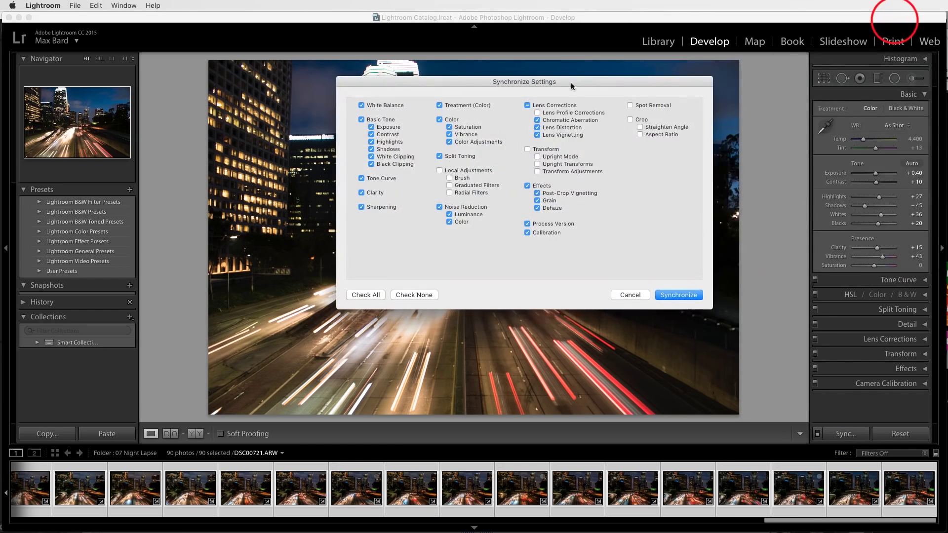
pyautogui.click(678, 294)
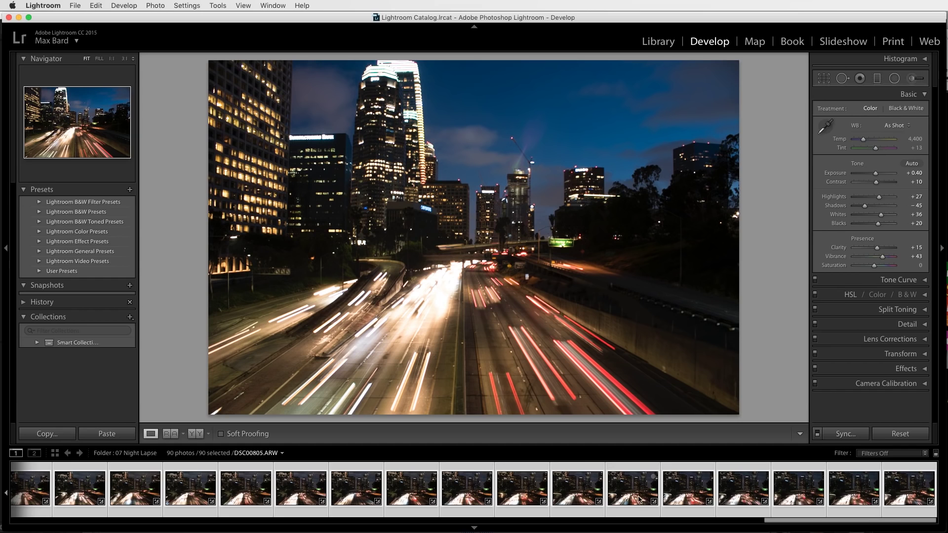
pyautogui.moveTo(782, 524); pyautogui.dragTo(767, 524)
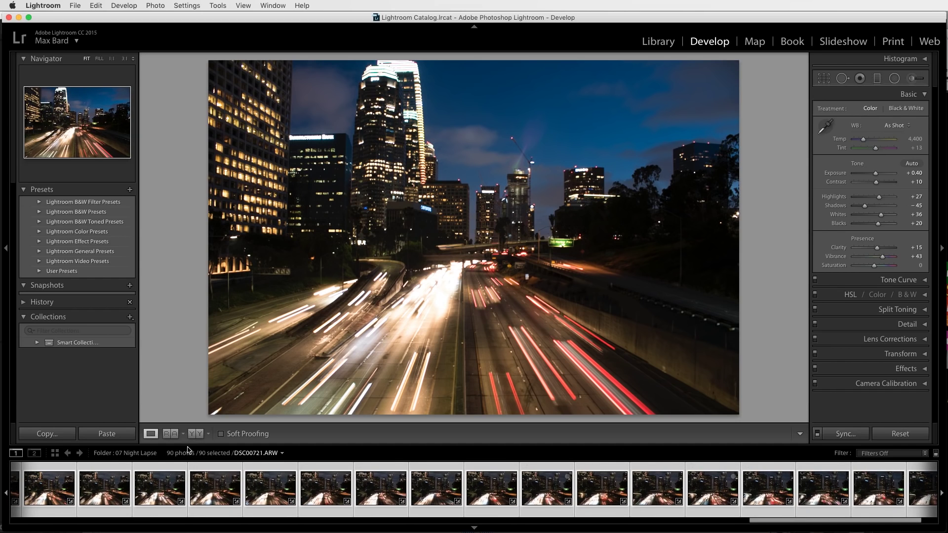
# Step: Review the location and file naming settings for exporting the selected photos, and close them without exporting
pyautogui.rightClick(398, 187)
pyautogui.moveTo(457, 418)
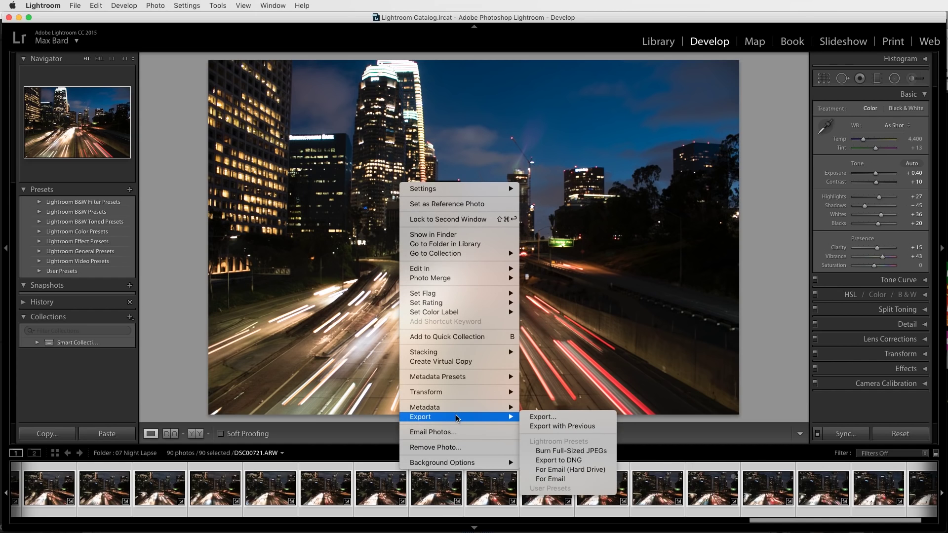
pyautogui.click(546, 415)
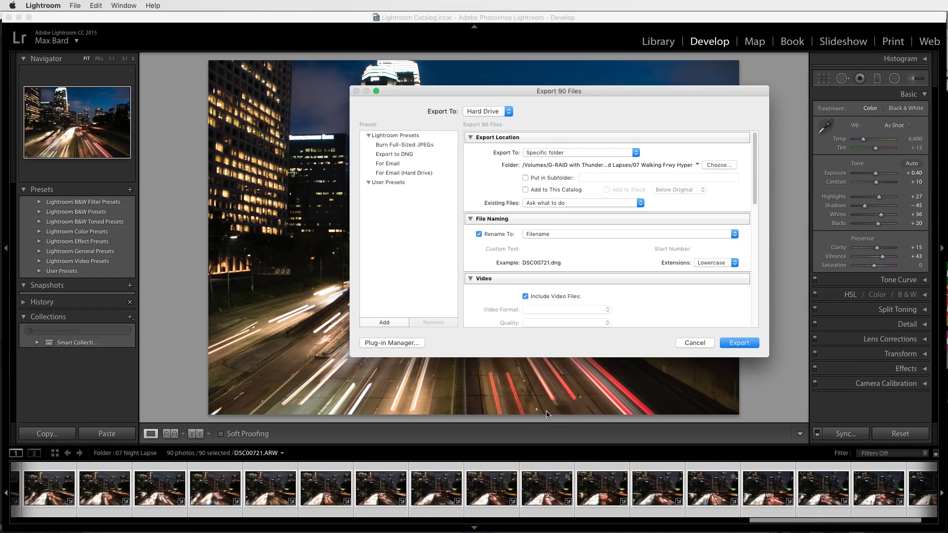
pyautogui.moveTo(568, 90); pyautogui.dragTo(547, 62)
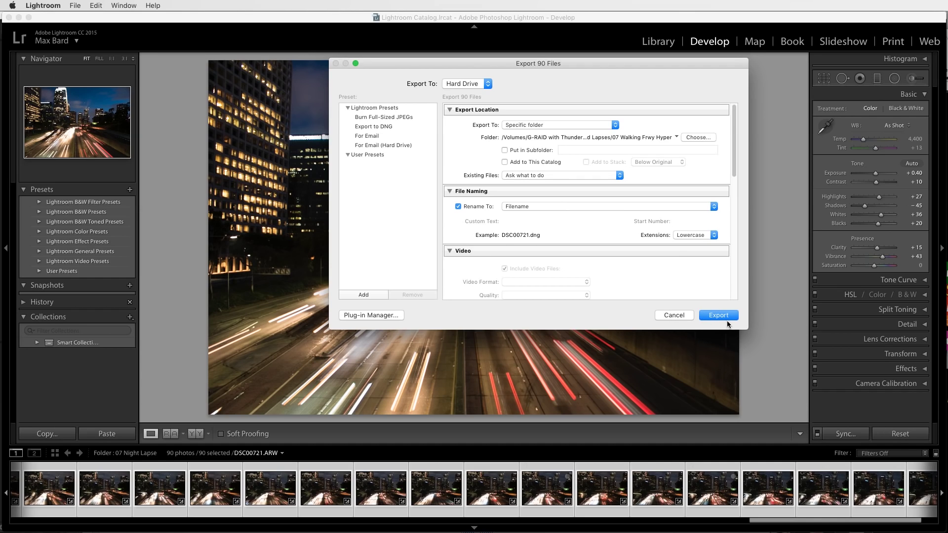
pyautogui.click(674, 315)
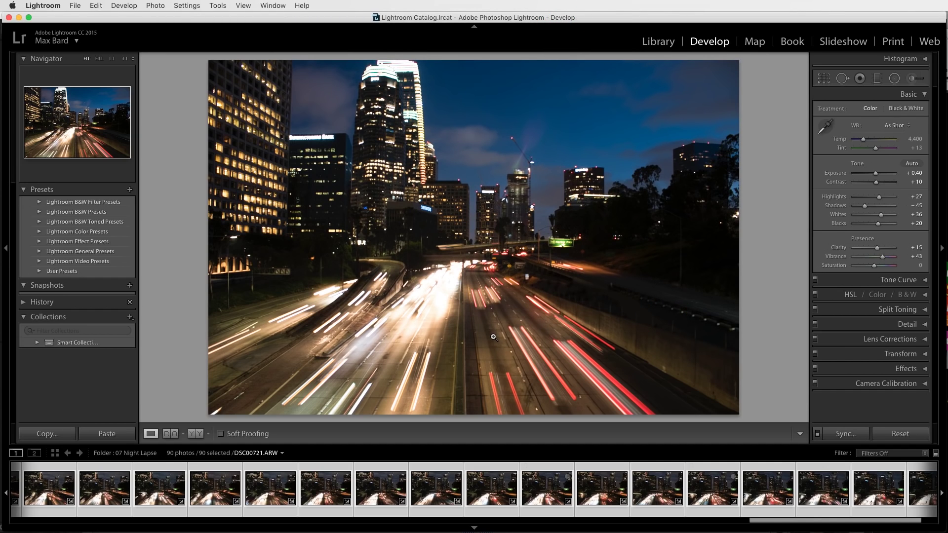
# Step: Switch to After Effects and create a project folder named 001 Hyperlapse Tutorial
pyautogui.press('super+Tab')
pyautogui.press('super+Tab')
pyautogui.press('super+Tab')
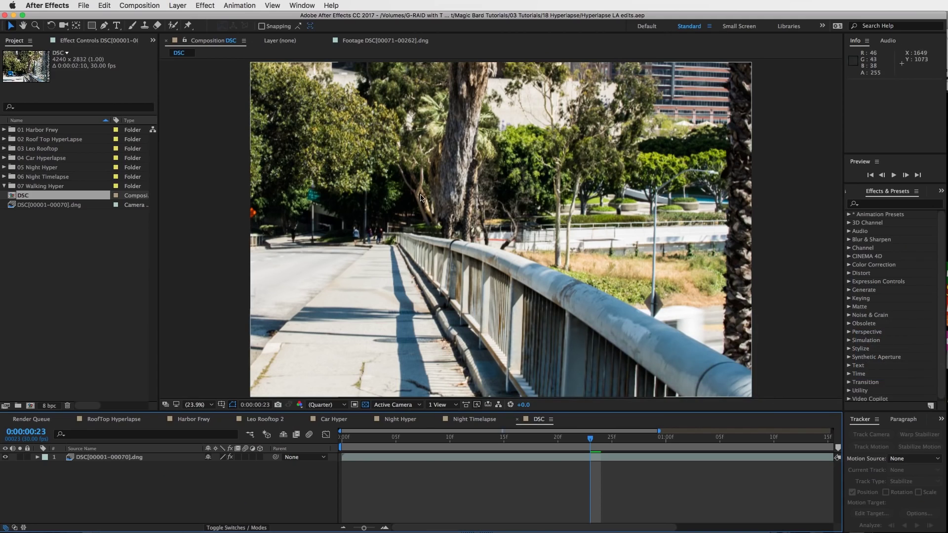
pyautogui.click(49, 273)
pyautogui.rightClick(26, 228)
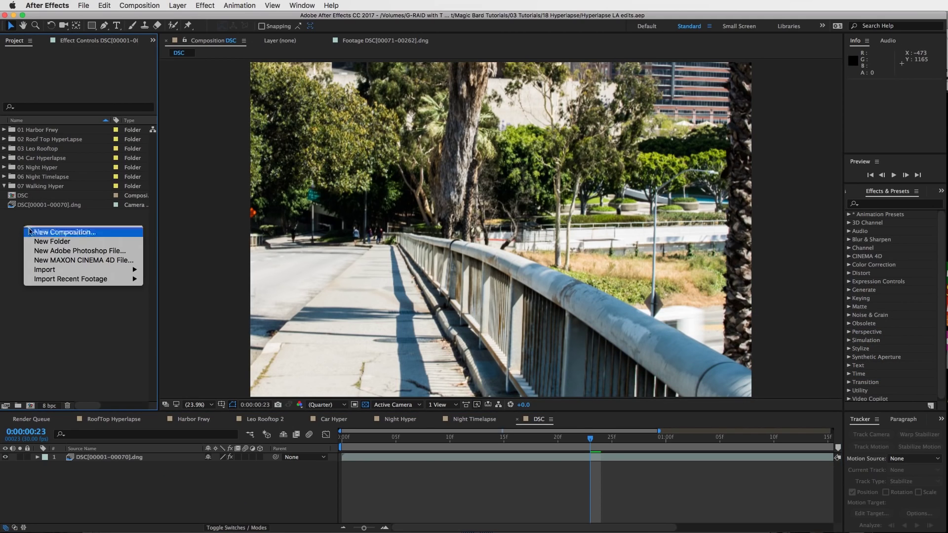
pyautogui.click(48, 241)
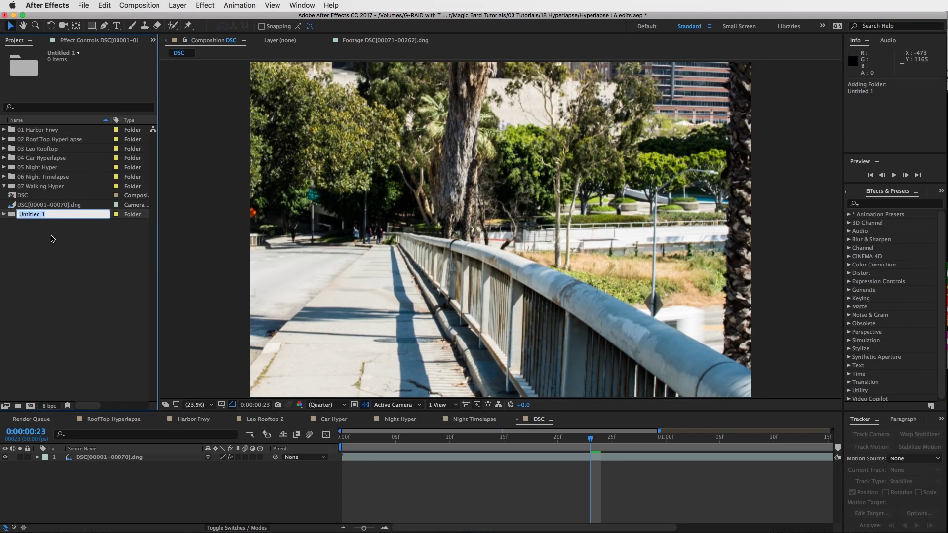
pyautogui.write('001 Hyperlapse Tutorial')
pyautogui.press('Return')
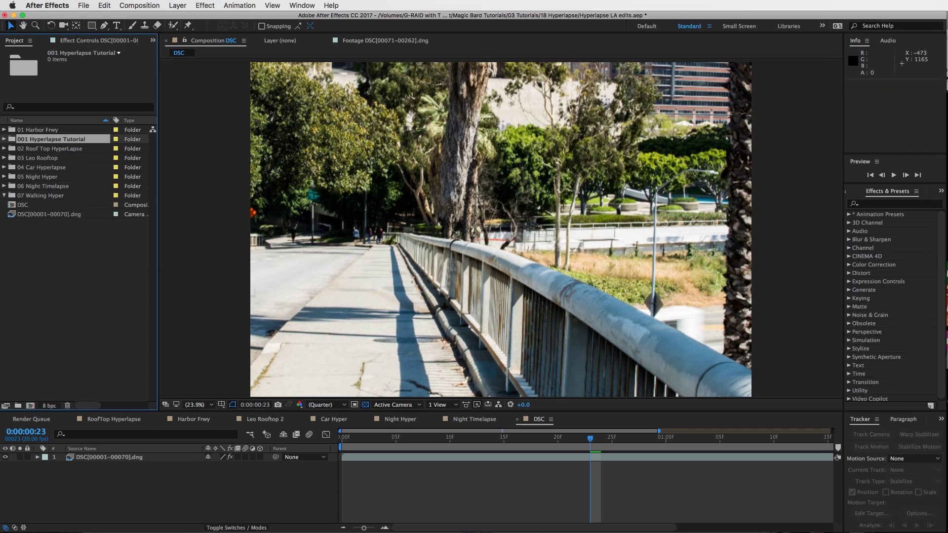
# Step: Expand the 001 Hyperlapse Tutorial project folder
pyautogui.click(4, 140)
pyautogui.rightClick(12, 142)
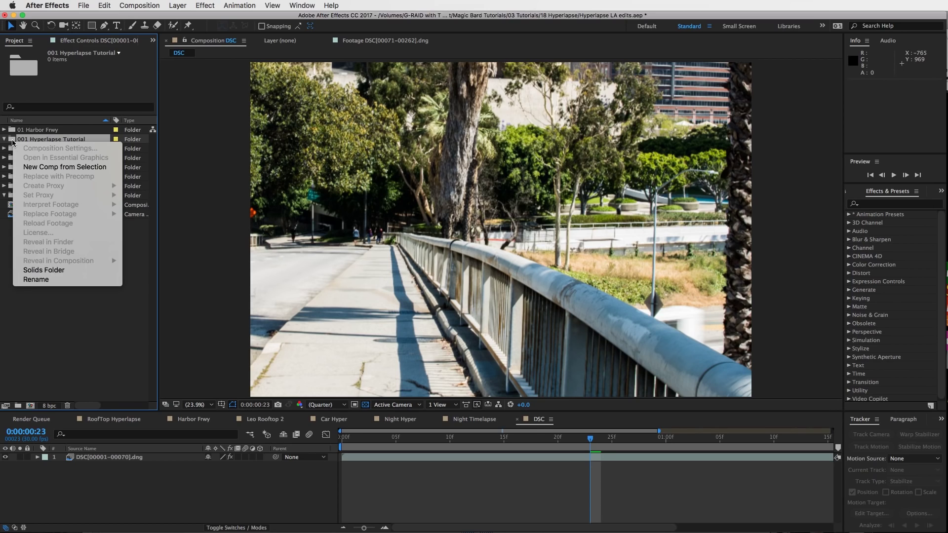
pyautogui.click(11, 137)
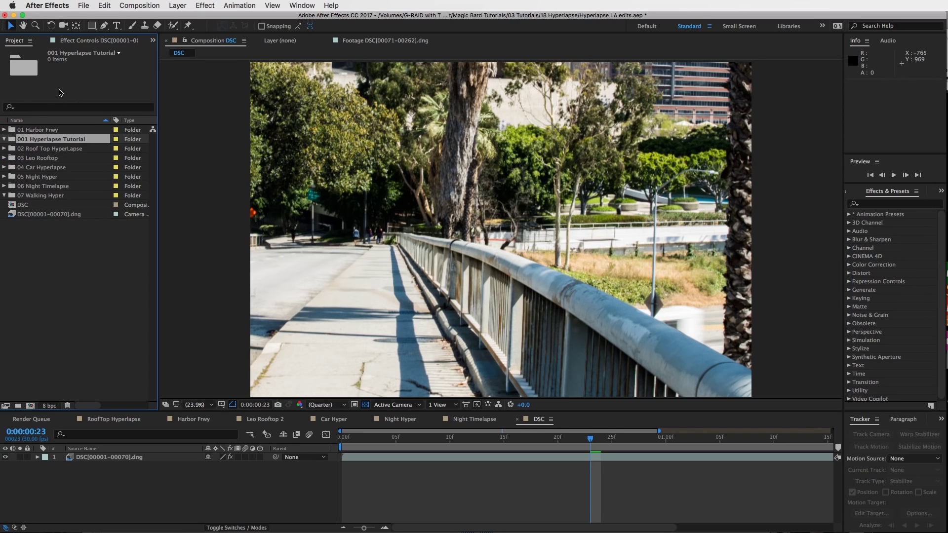
# Step: Import DSC00670.dng from the 05 Night Hyper Freeway folder as a Camera Raw Sequence, accepting its existing Camera Raw settings
pyautogui.rightClick(36, 251)
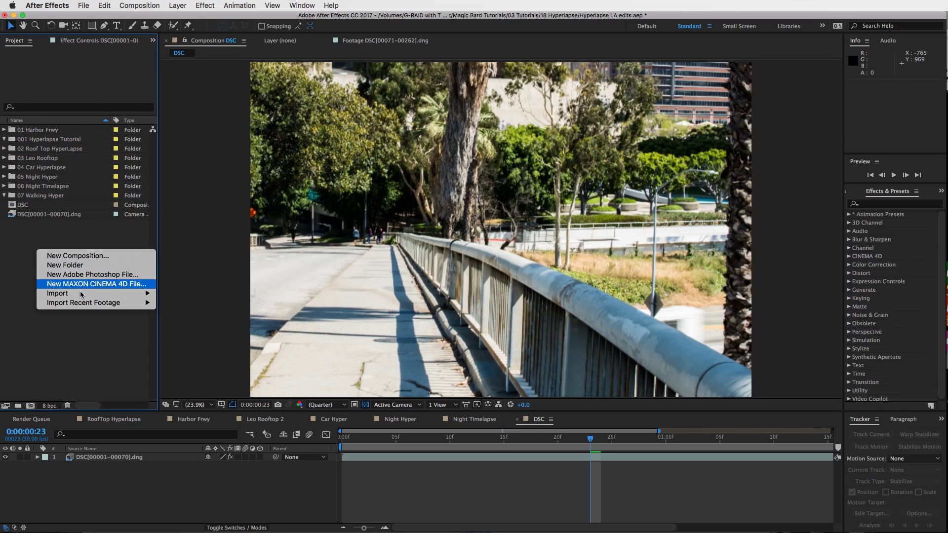
pyautogui.moveTo(79, 294)
pyautogui.click(182, 296)
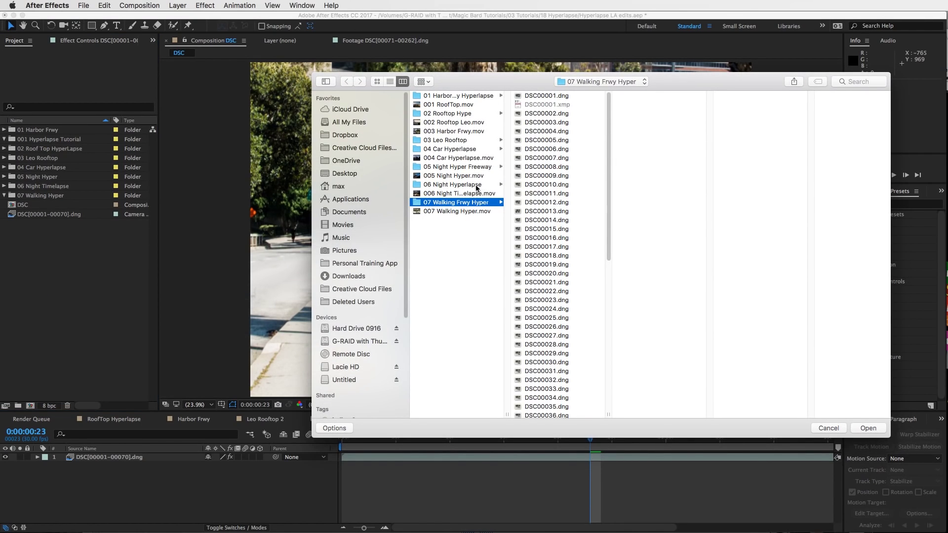
pyautogui.click(545, 96)
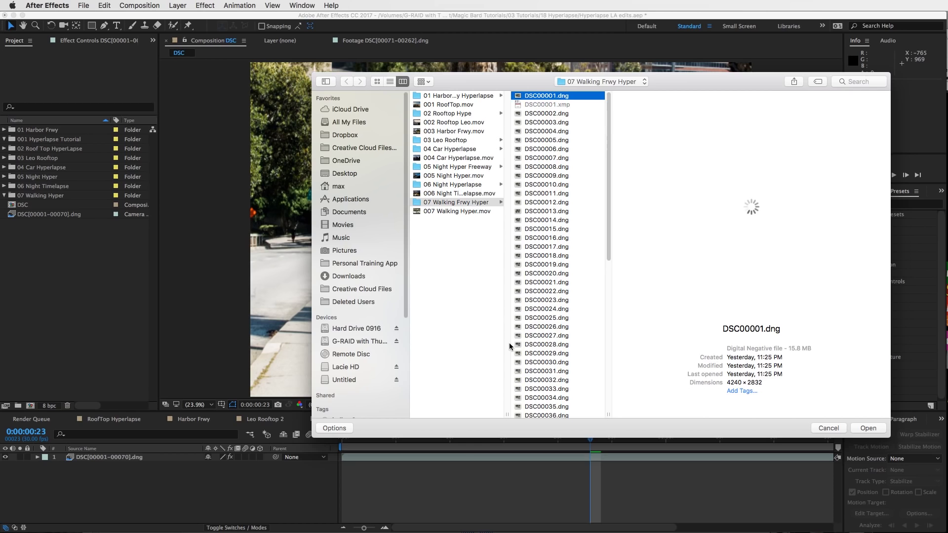
pyautogui.click(464, 168)
pyautogui.click(554, 95)
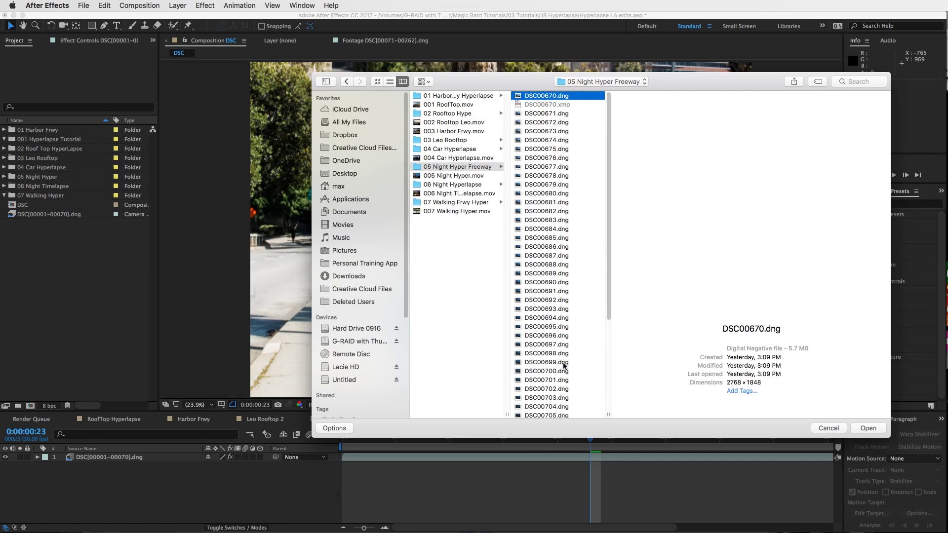
pyautogui.click(552, 95)
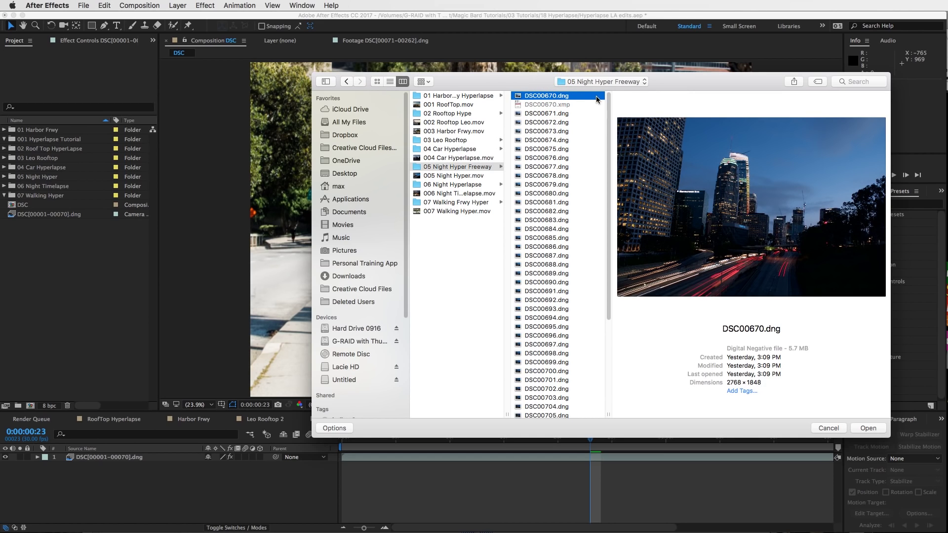
pyautogui.click(333, 428)
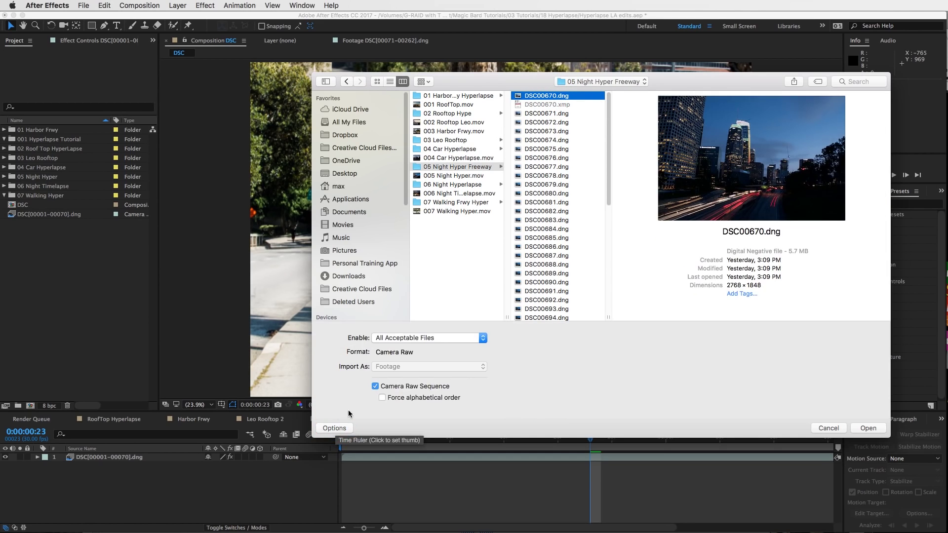
pyautogui.moveTo(701, 77); pyautogui.dragTo(685, 71)
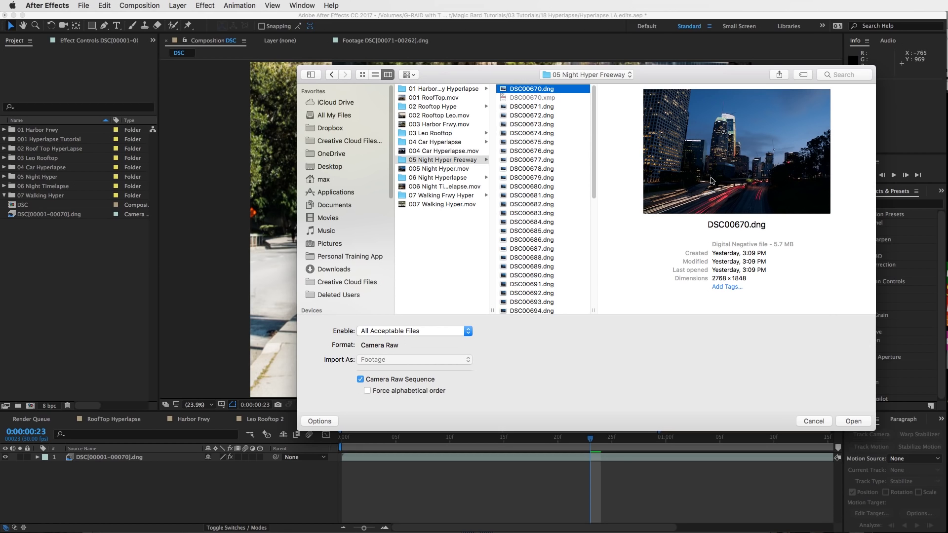
pyautogui.click(856, 423)
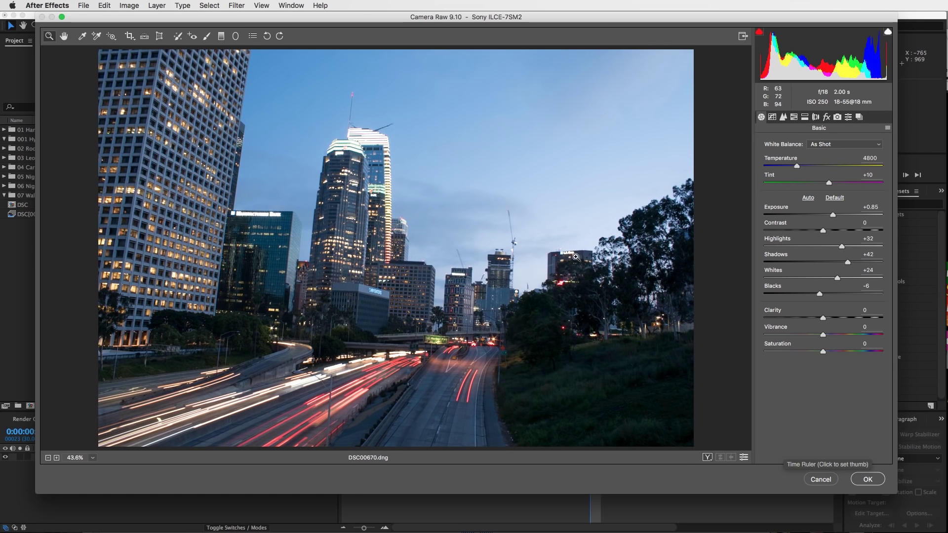
pyautogui.click(873, 479)
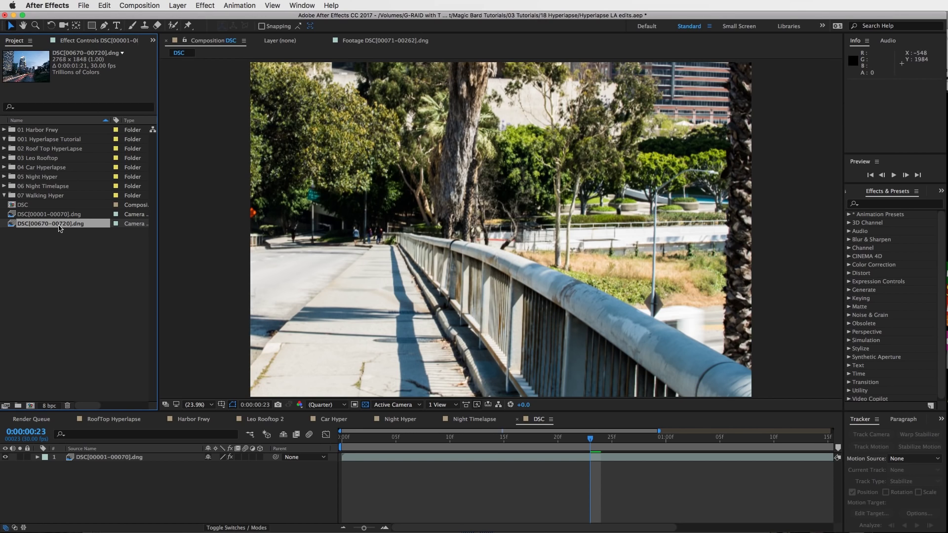
# Step: Open the imported night freeway sequence in the footage viewer and step forward two frames to check it
pyautogui.click(53, 259)
pyautogui.click(11, 224)
pyautogui.doubleClick(11, 225)
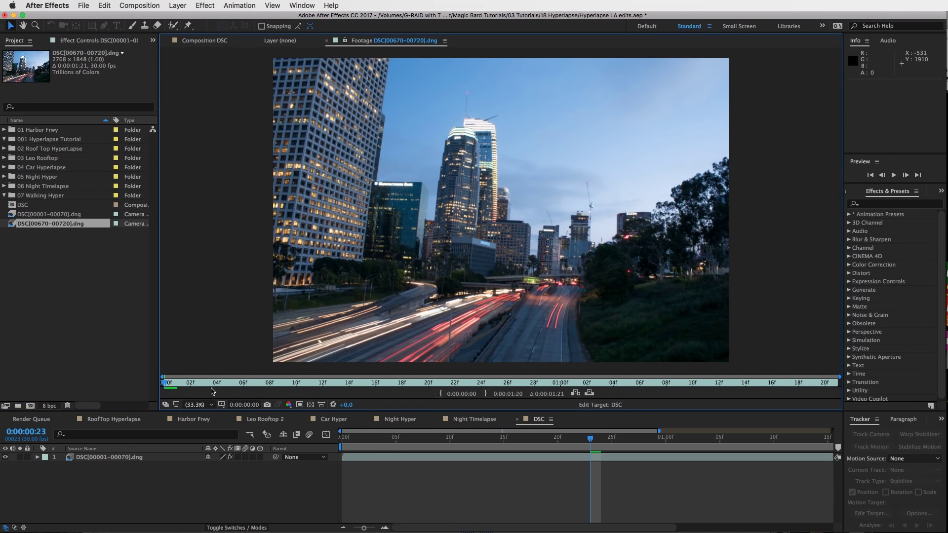
pyautogui.press('pagedown')
pyautogui.press('pagedown')
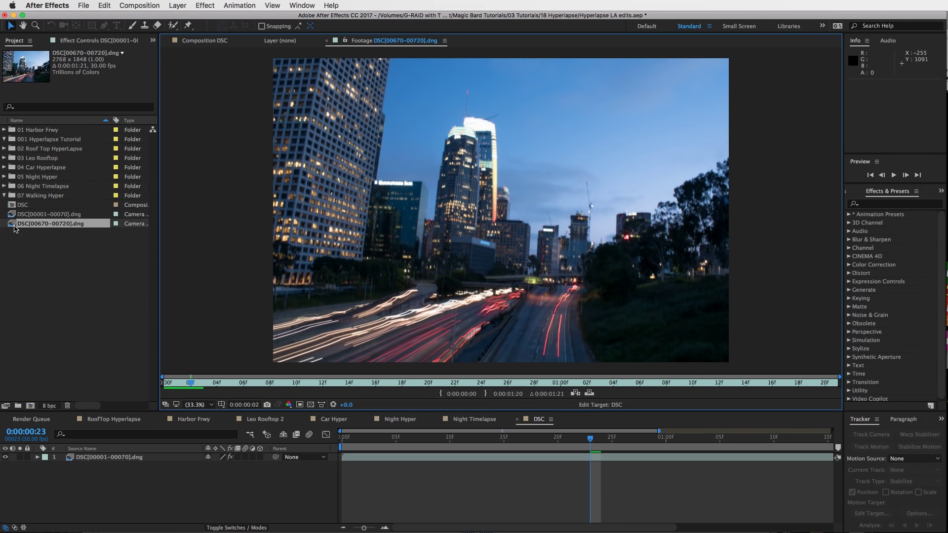
# Step: Move the imported sequence into the 001 Hyperlapse Tutorial folder and create a new composition from it
pyautogui.moveTo(12, 226); pyautogui.dragTo(14, 141)
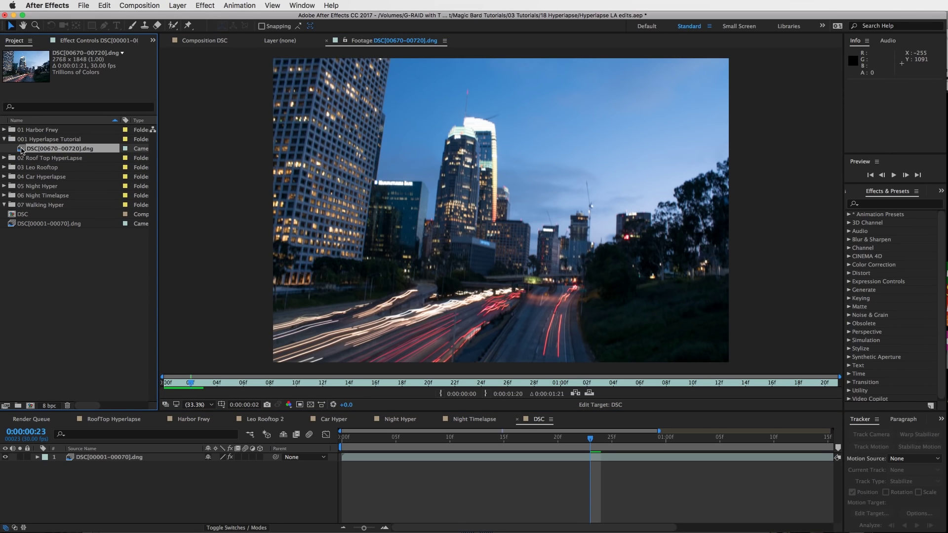
pyautogui.moveTo(22, 151); pyautogui.dragTo(33, 406)
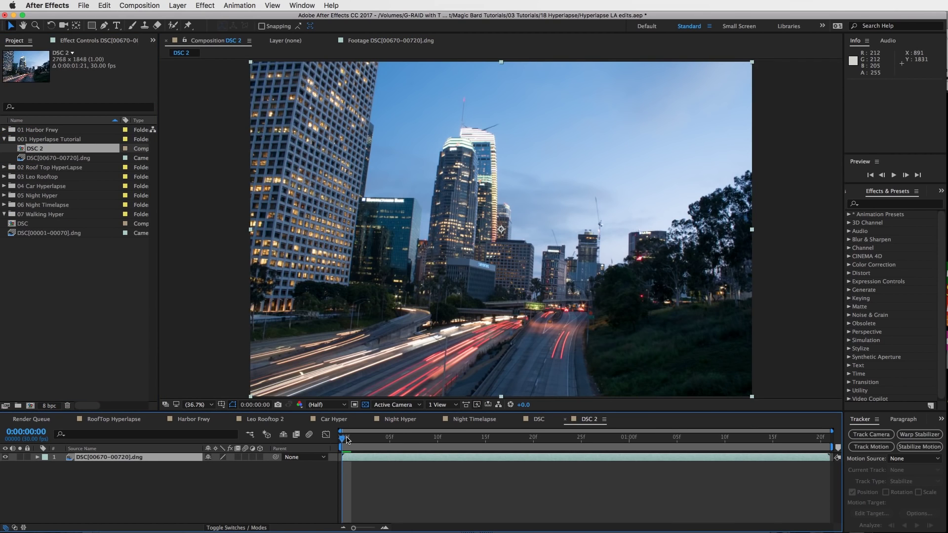
# Step: Step back and forth between the composition's first two frames to examine the camera shake
pyautogui.click(347, 439)
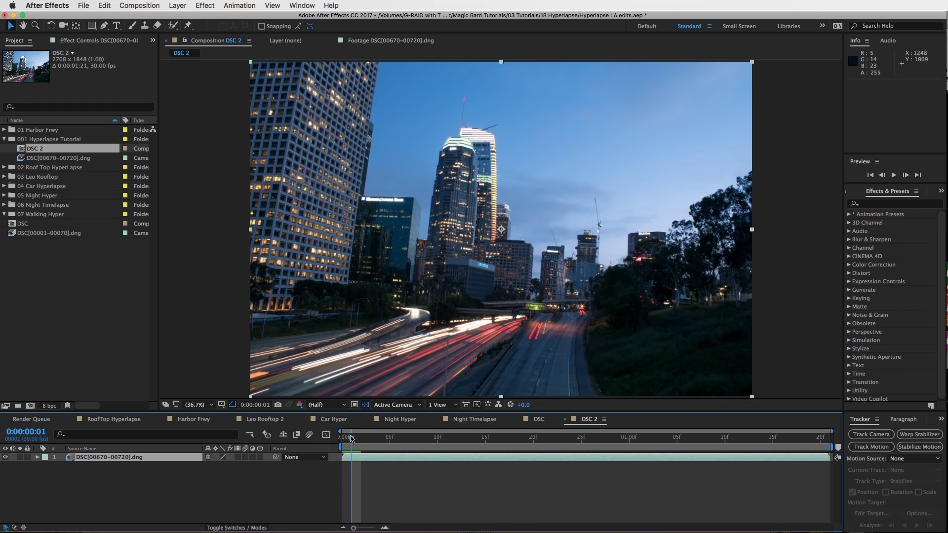
pyautogui.click(344, 437)
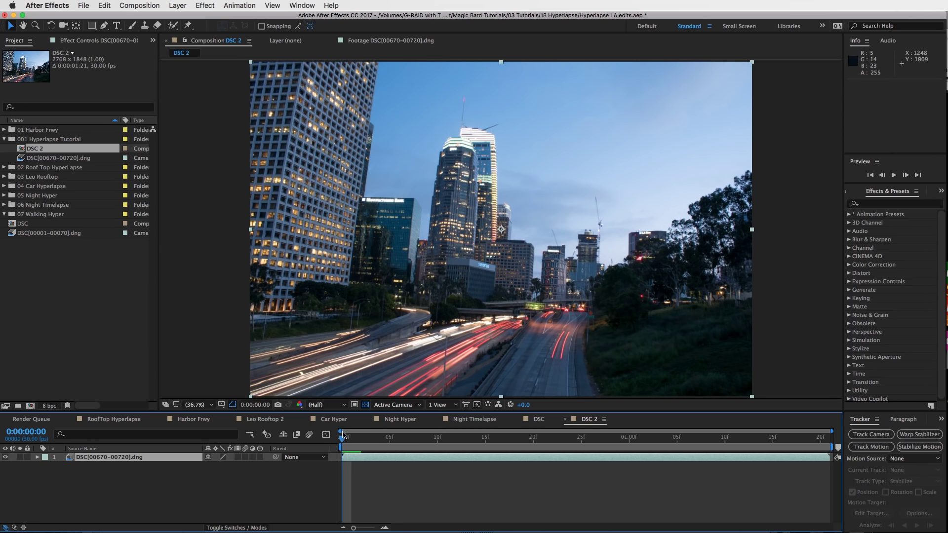
pyautogui.press('pagedown')
pyautogui.press('pageup')
pyautogui.press('pagedown')
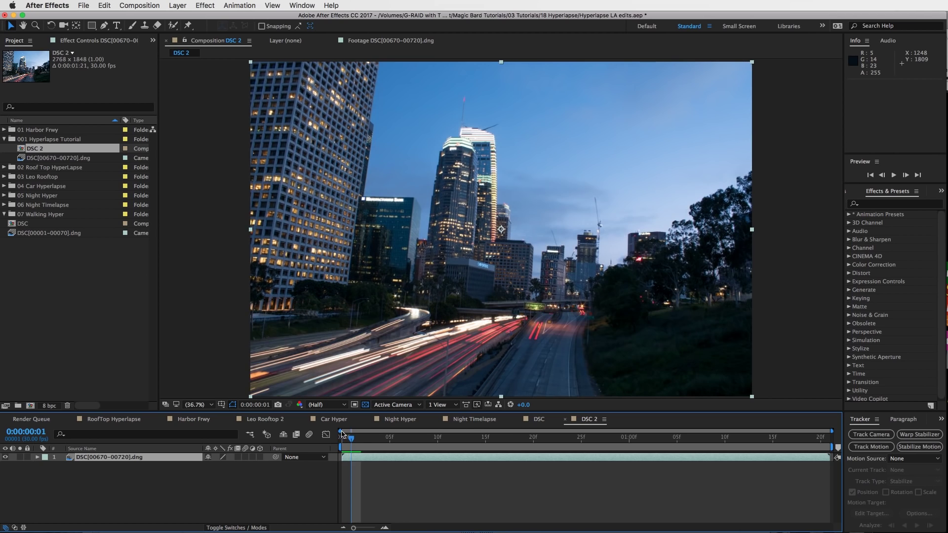
pyautogui.press('pageup')
pyautogui.press('pagedown')
pyautogui.press('pageup')
pyautogui.press('pagedown')
pyautogui.press('pageup')
# Step: Find the Warp Stabilizer VFX effect by searching for warp and apply it to the night freeway sequence
pyautogui.click(881, 205)
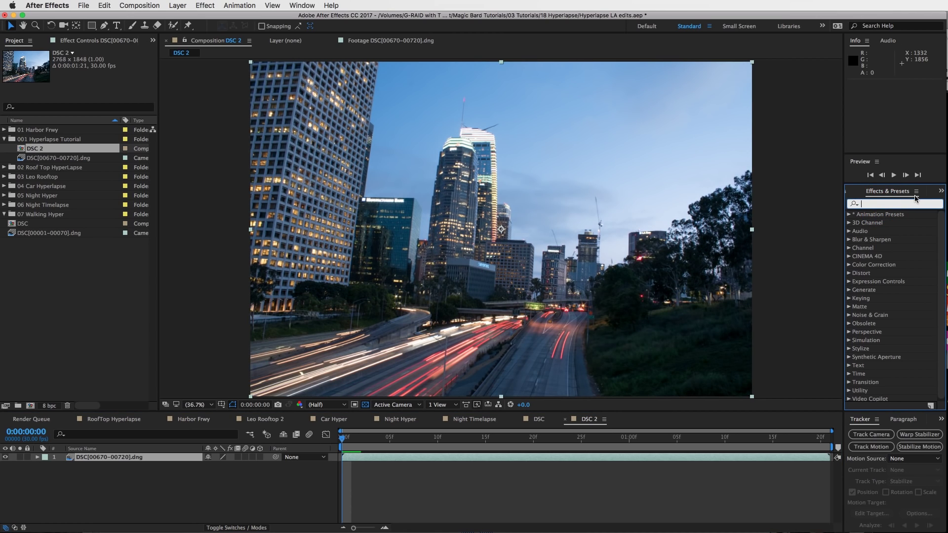
pyautogui.write('warp')
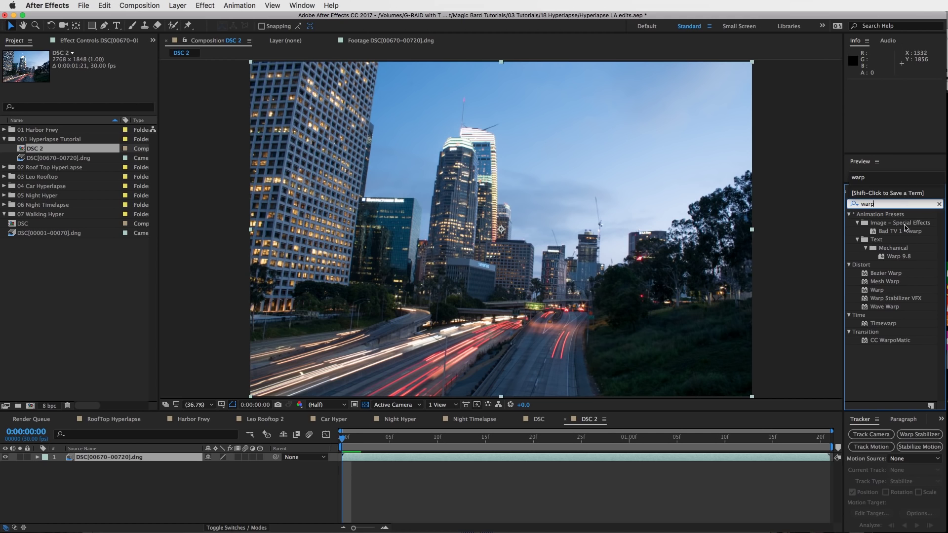
pyautogui.click(904, 298)
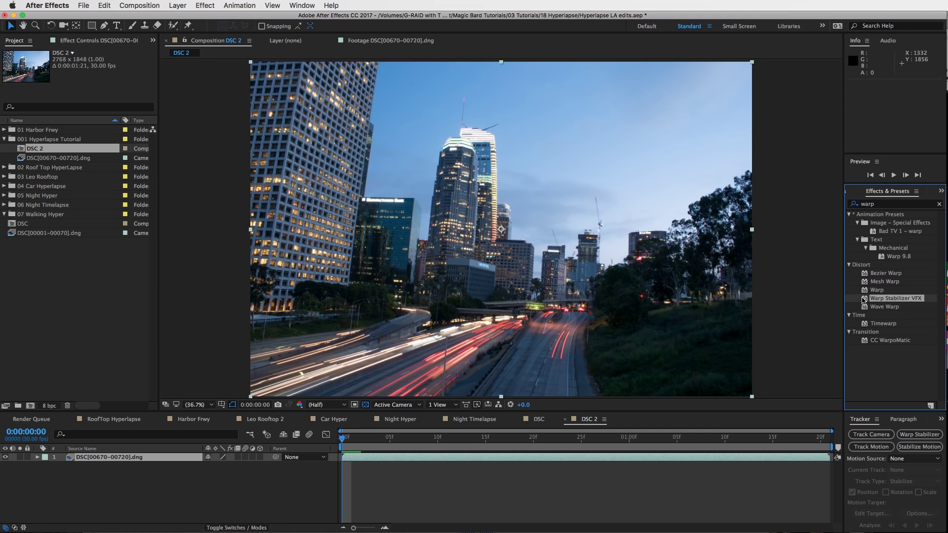
pyautogui.moveTo(863, 300); pyautogui.dragTo(521, 203)
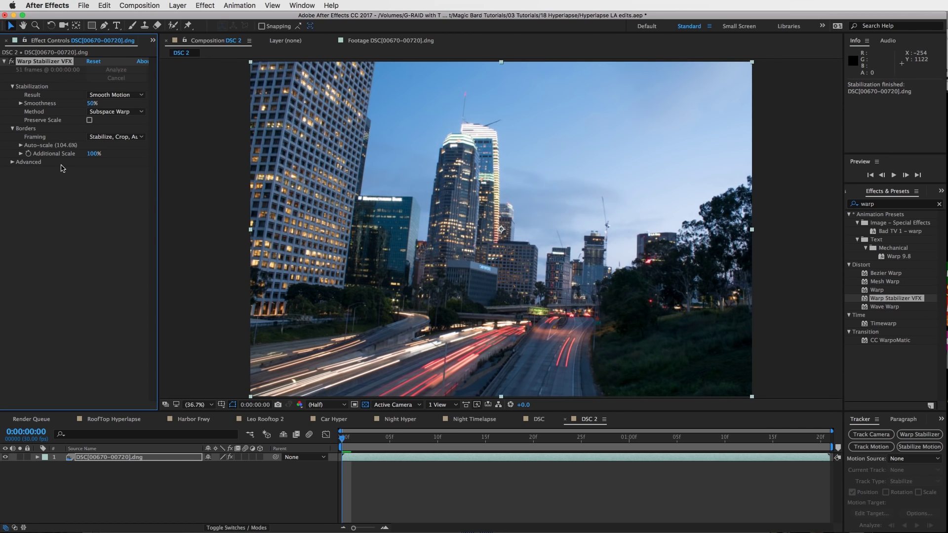
# Step: Play back the stabilized hyperlapse to check its smoothness, and park the playhead at frame 25
pyautogui.press('space')
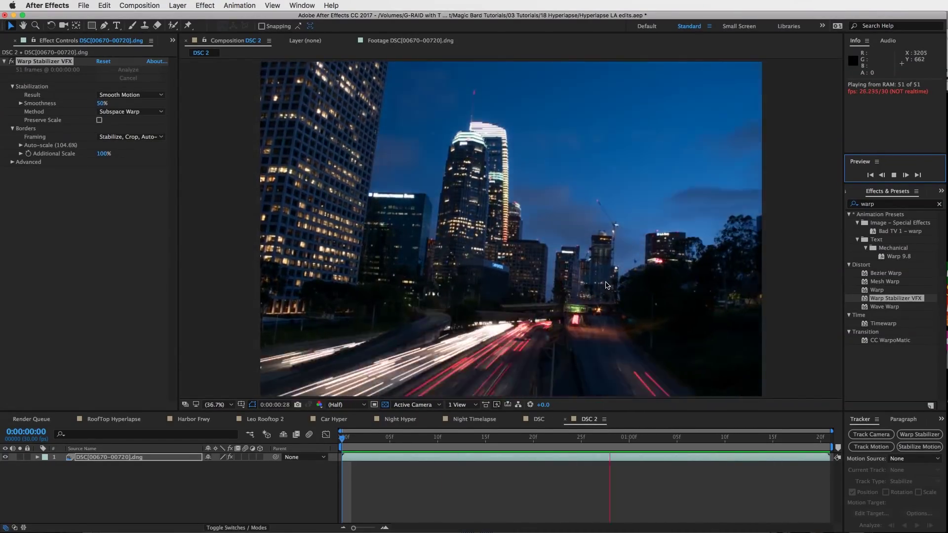
pyautogui.press('space')
pyautogui.click(584, 438)
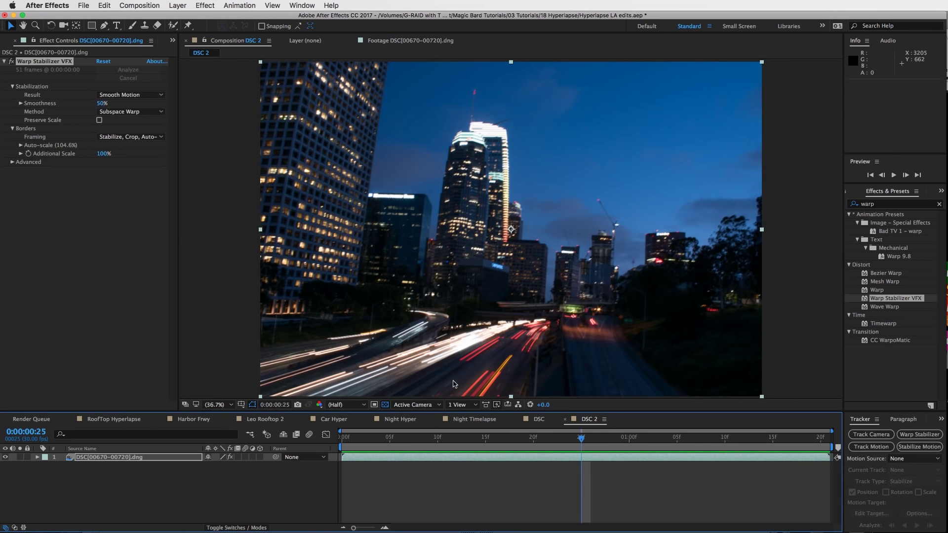
# Step: Add the stabilized composition to the render queue and set its QuickTime output codec to Apple ProRes 422 (LT)
pyautogui.click(134, 5)
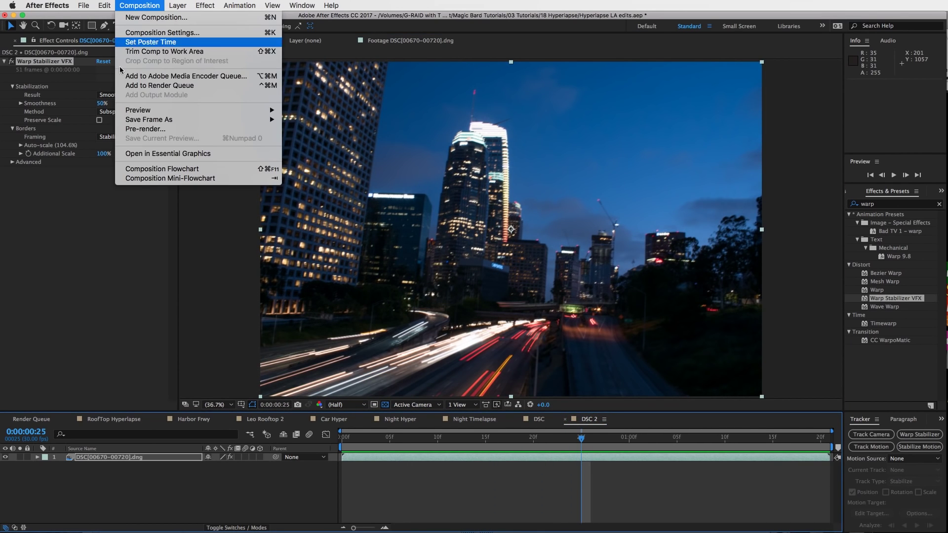
pyautogui.click(141, 85)
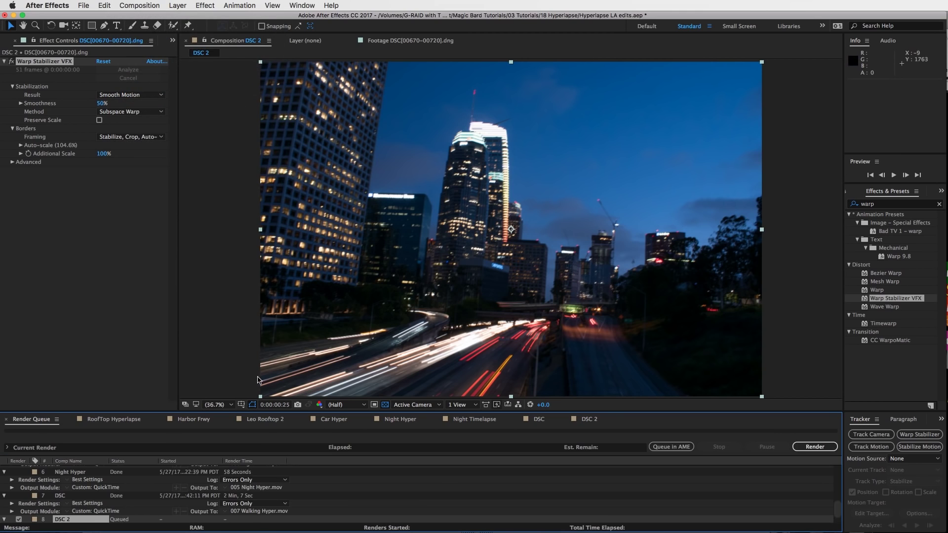
pyautogui.scroll(-2, 429, 487)
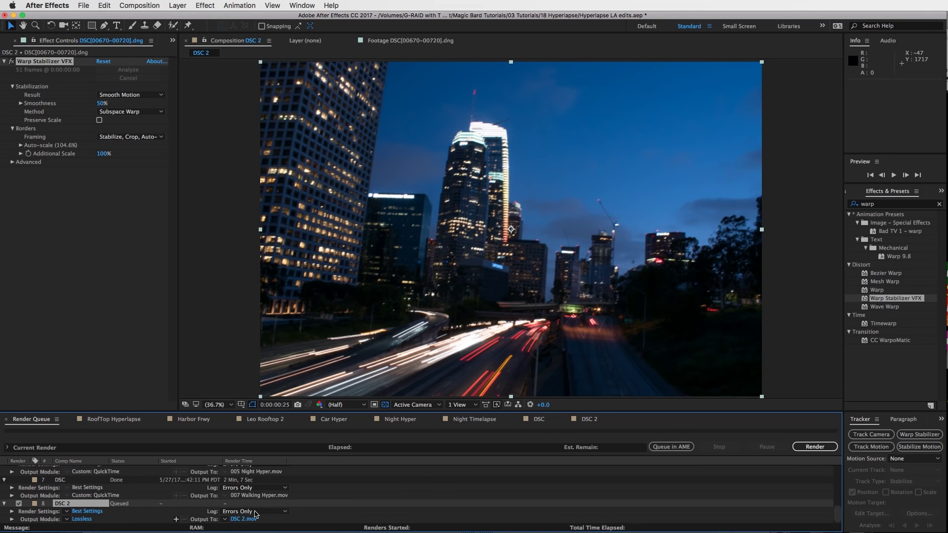
pyautogui.click(82, 519)
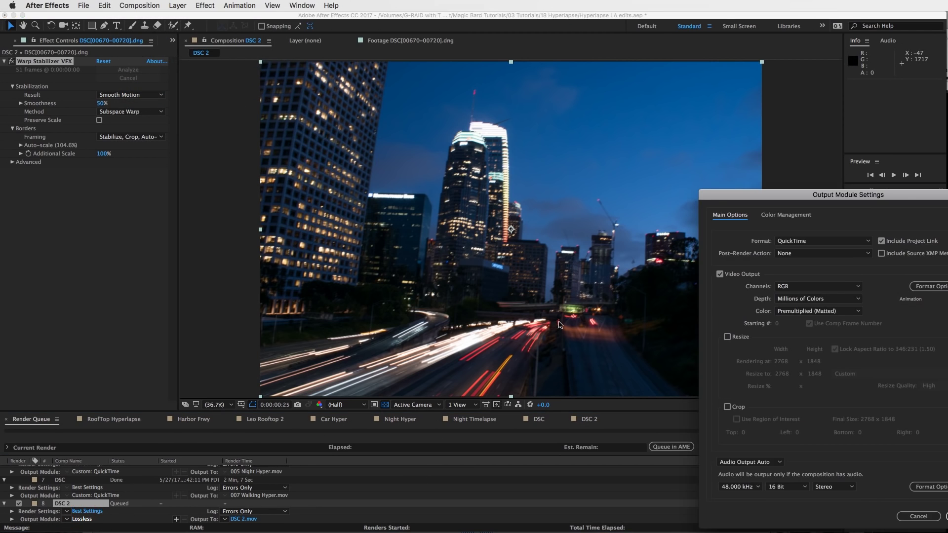
pyautogui.moveTo(852, 196); pyautogui.dragTo(395, 92)
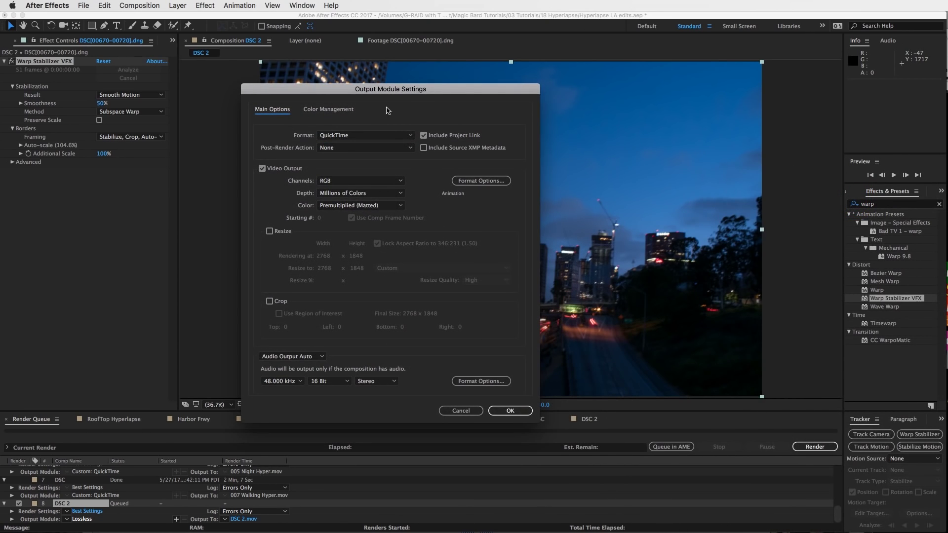
pyautogui.click(486, 182)
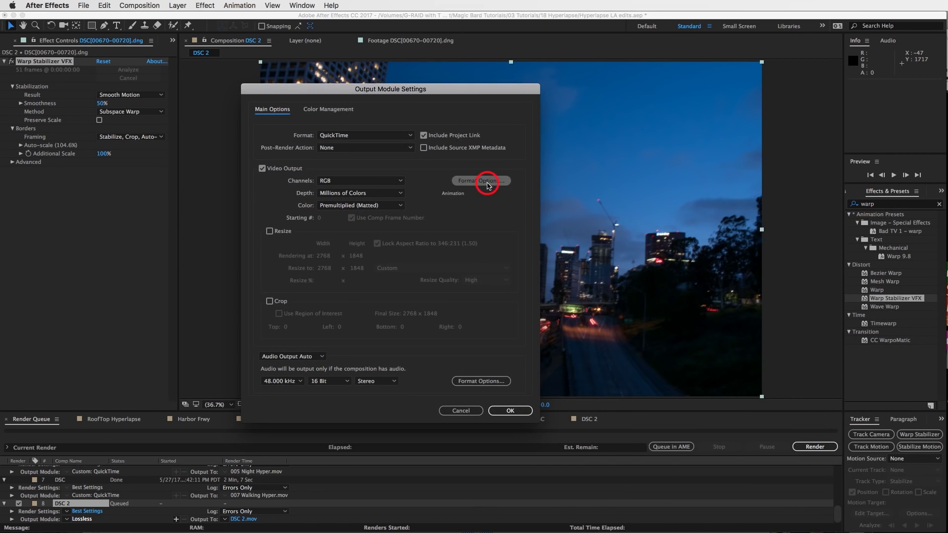
pyautogui.moveTo(748, 98); pyautogui.dragTo(622, 62)
pyautogui.click(739, 110)
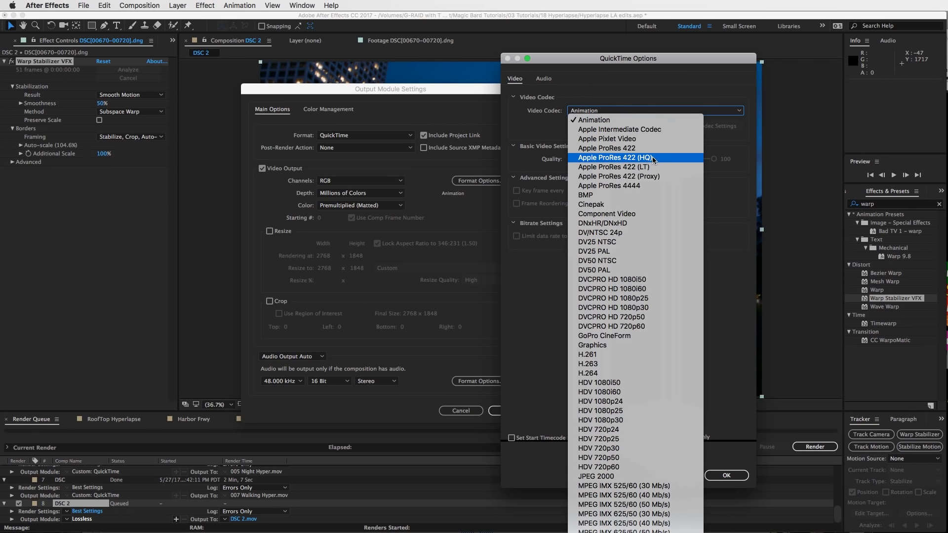
pyautogui.click(612, 168)
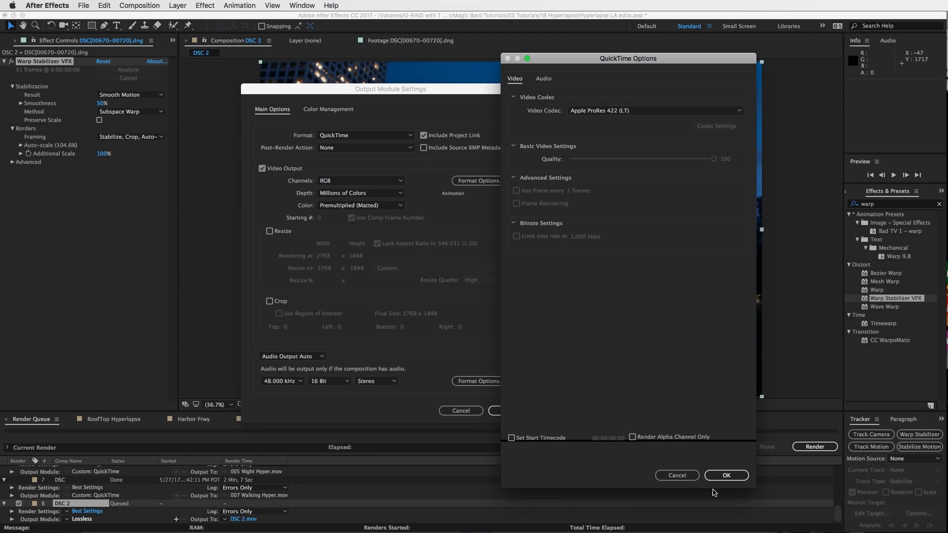
pyautogui.moveTo(631, 57); pyautogui.dragTo(613, 43)
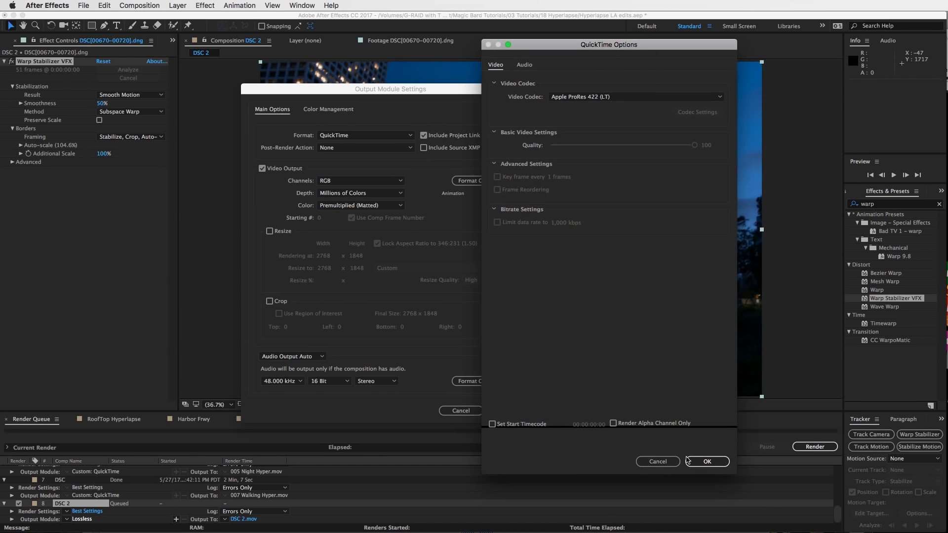
pyautogui.click(708, 461)
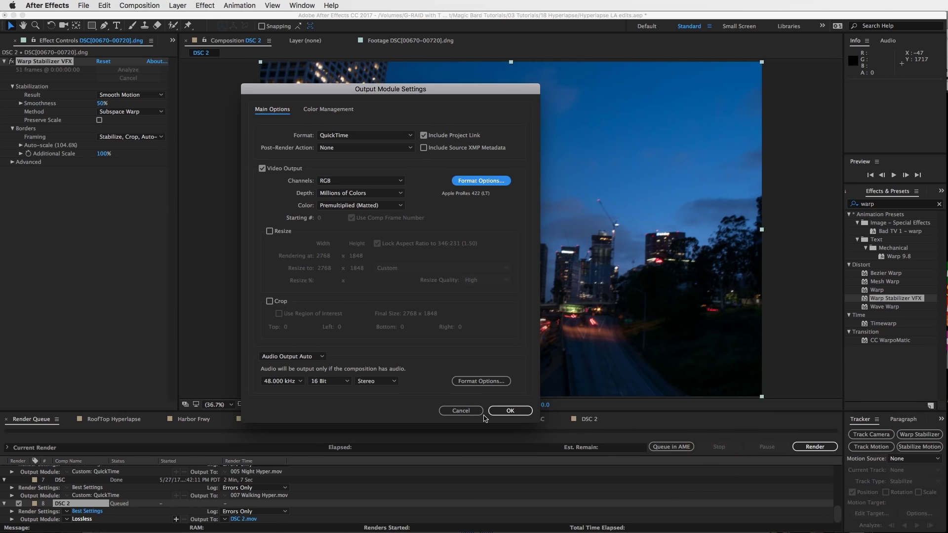
pyautogui.click(510, 411)
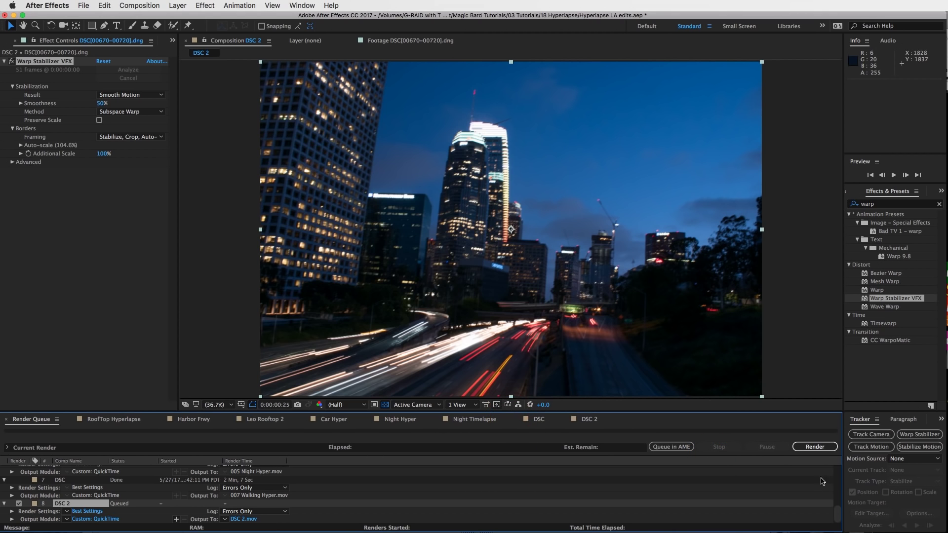
# Step: Set the output file of the queued DSC 2 composition to 0001 Hyper Tutorial.mov and render it
pyautogui.click(244, 518)
pyautogui.click(813, 446)
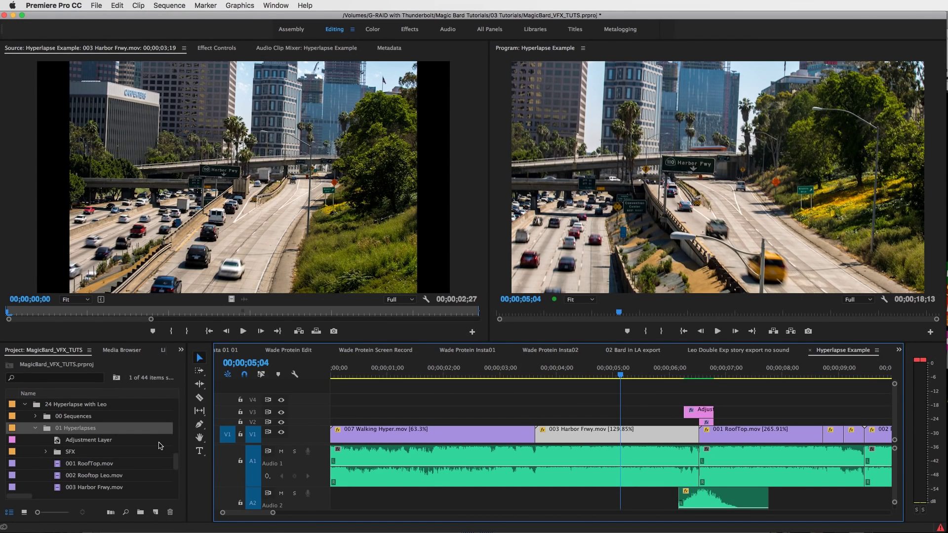
# Step: Switch to Premiere Pro and import 0001 Hyper Tutorial.mov from the 001 Edited Lapses folder into the 01 Hyperlapses bin
pyautogui.click(173, 463)
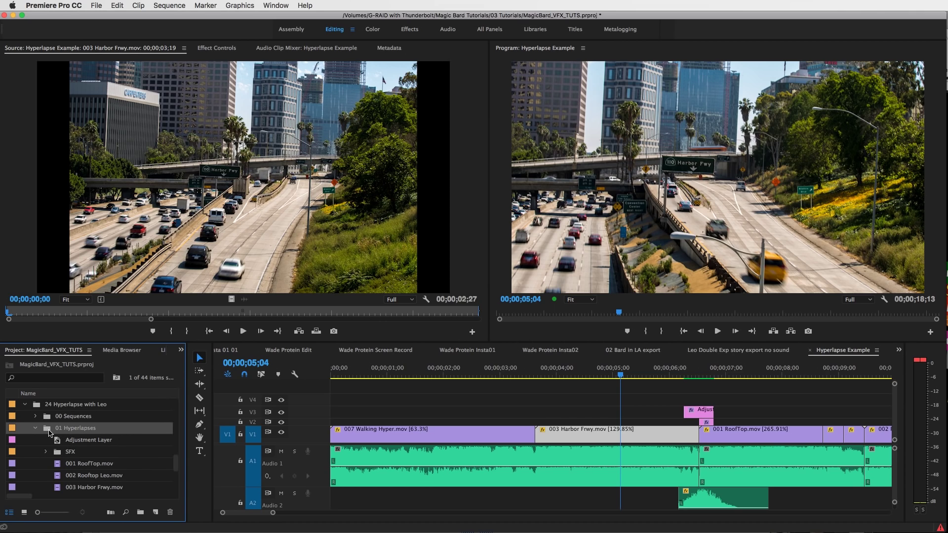
pyautogui.rightClick(47, 430)
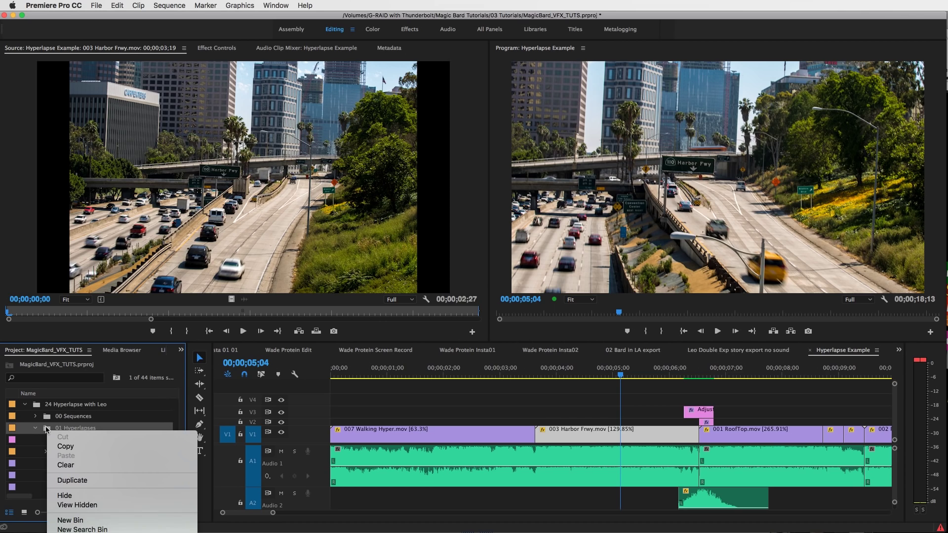
pyautogui.click(78, 527)
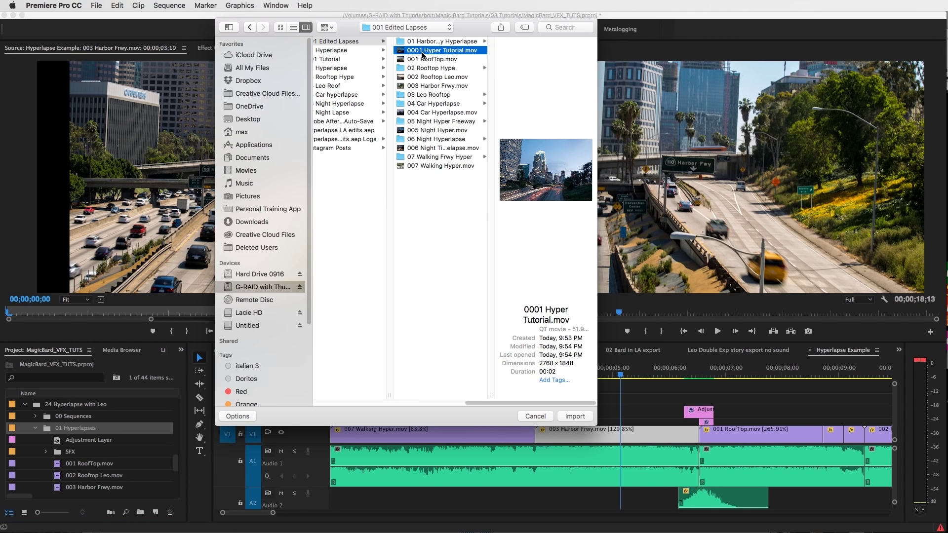
pyautogui.click(575, 416)
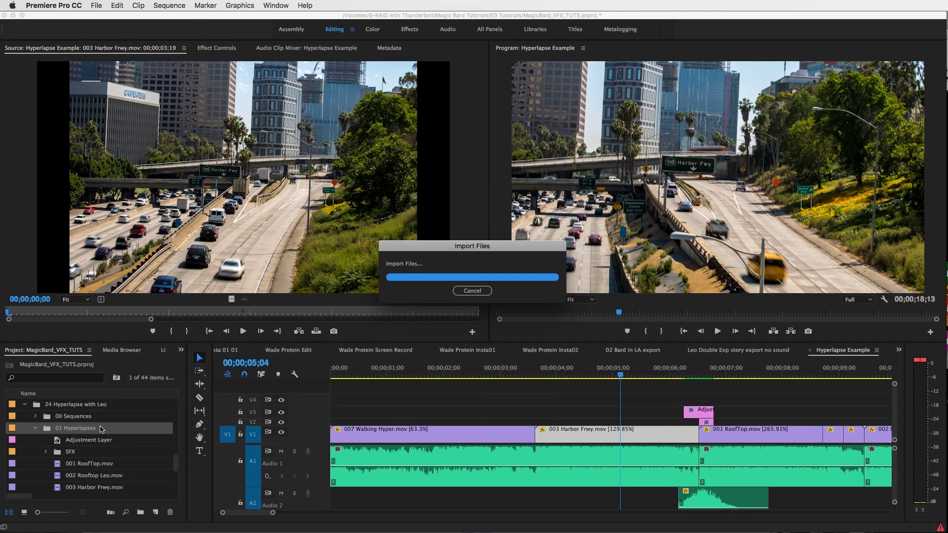
# Step: Open the imported 0001 Hyper Tutorial.mov in the source monitor and create a new sequence from it
pyautogui.doubleClick(59, 464)
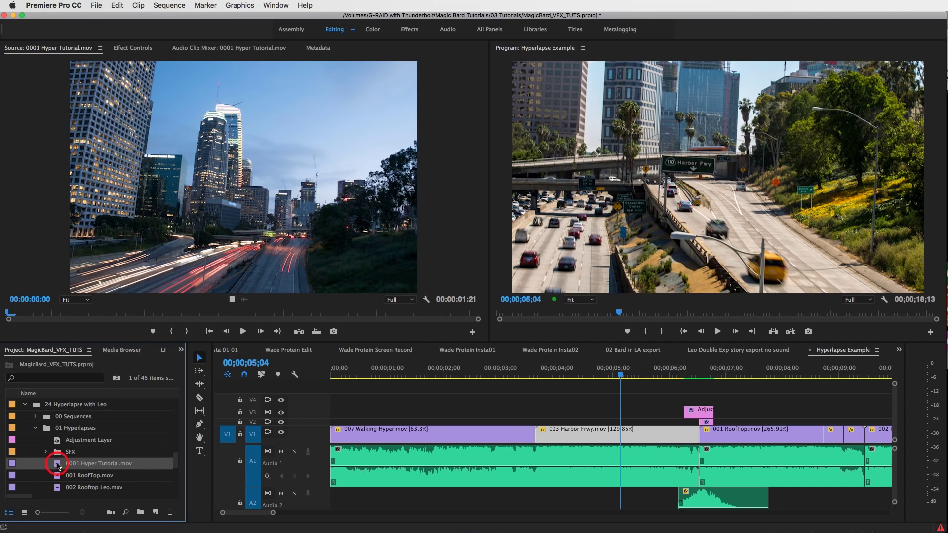
pyautogui.moveTo(58, 466); pyautogui.dragTo(159, 514)
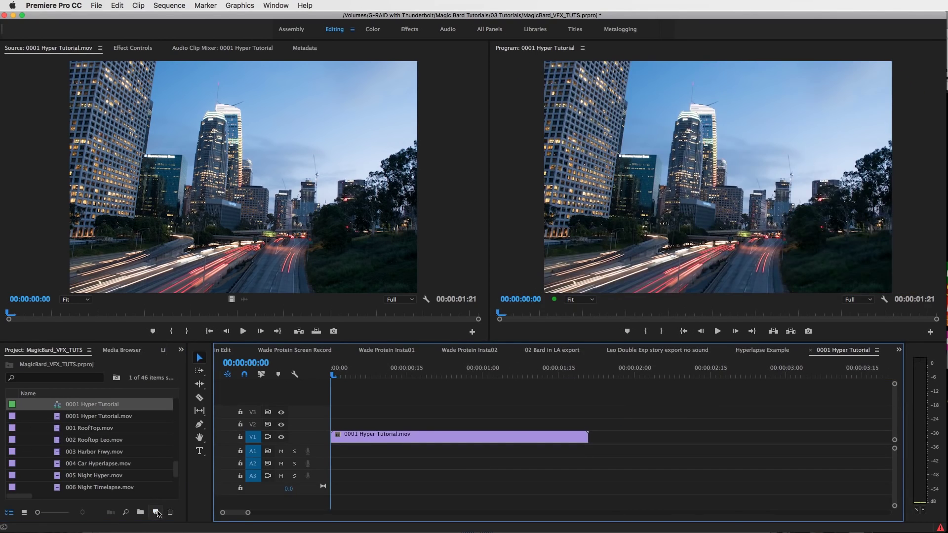
pyautogui.click(382, 386)
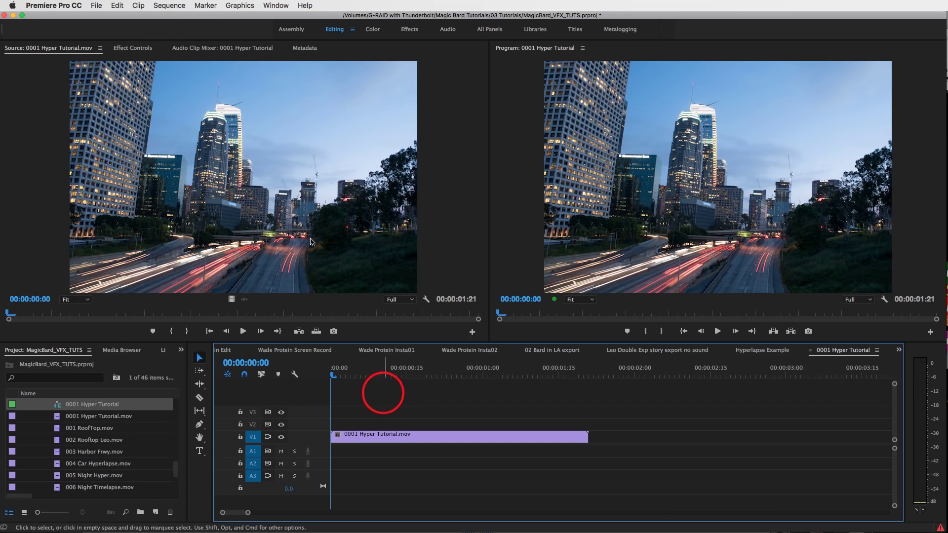
# Step: Set the new sequence's frame size to 1920 by 1080 and accept deleting its preview files
pyautogui.click(173, 6)
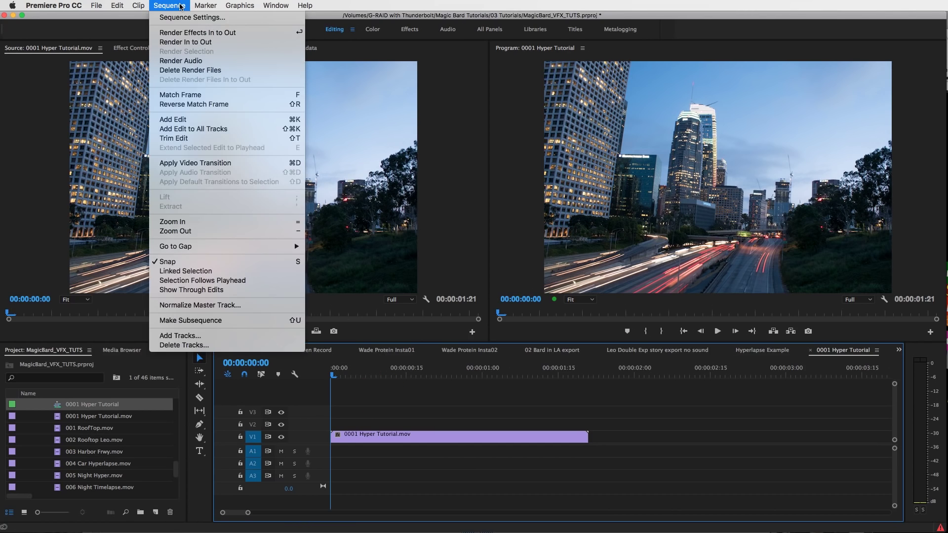
pyautogui.click(188, 17)
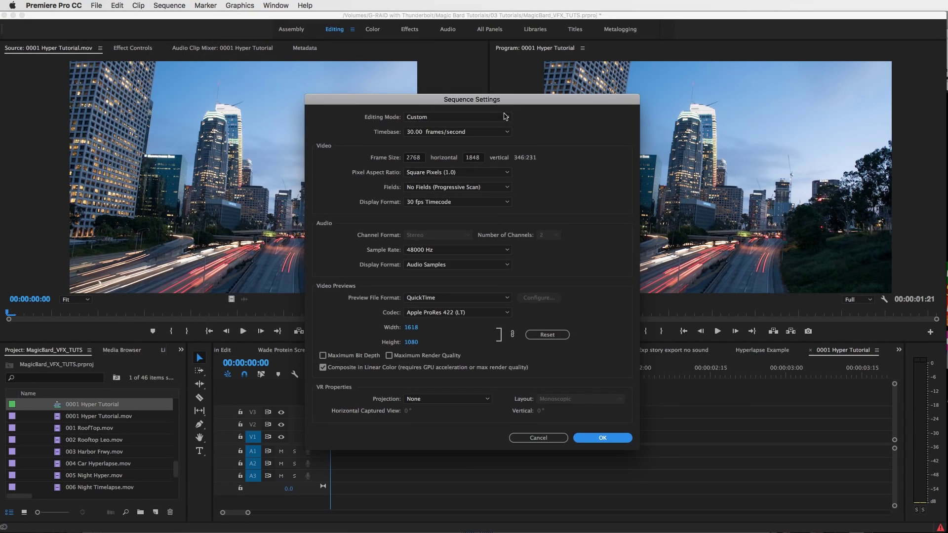
pyautogui.moveTo(511, 103); pyautogui.dragTo(438, 65)
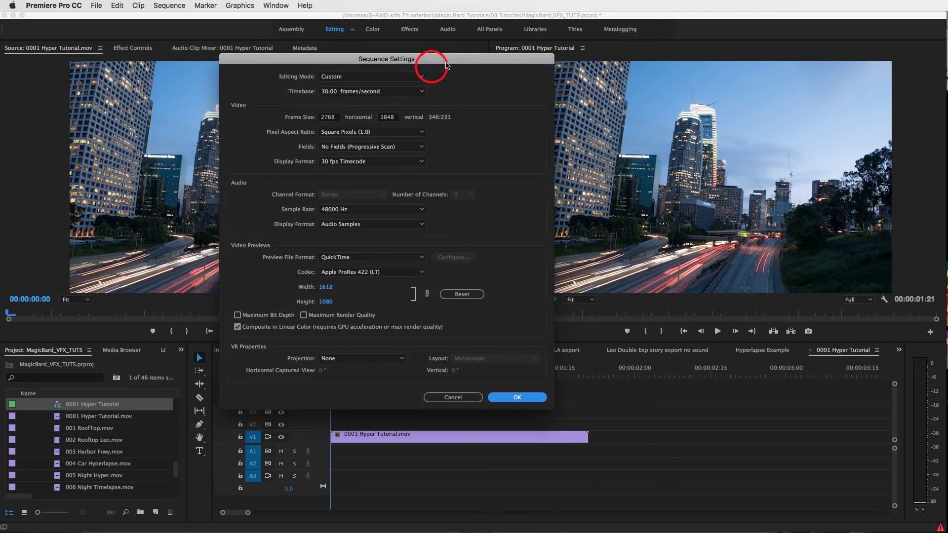
pyautogui.click(327, 119)
pyautogui.write('1920')
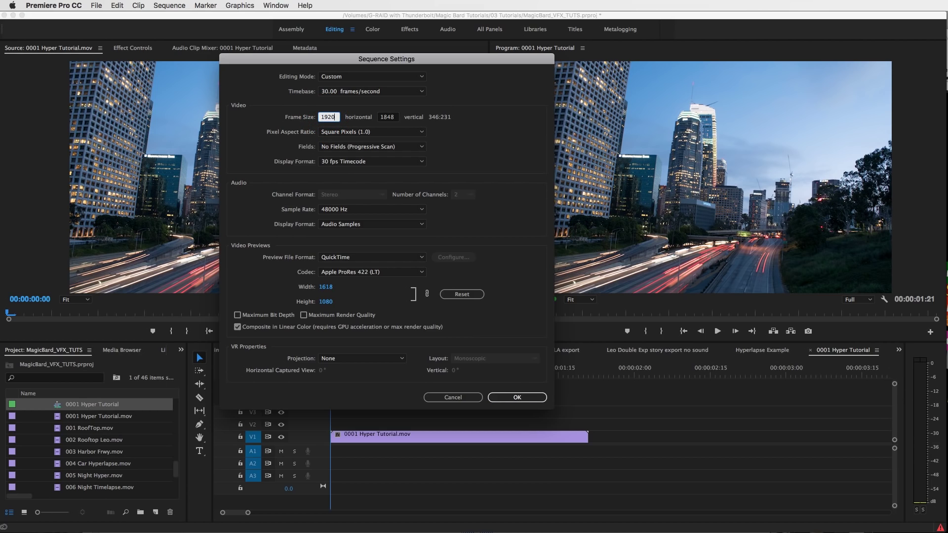
pyautogui.click(390, 118)
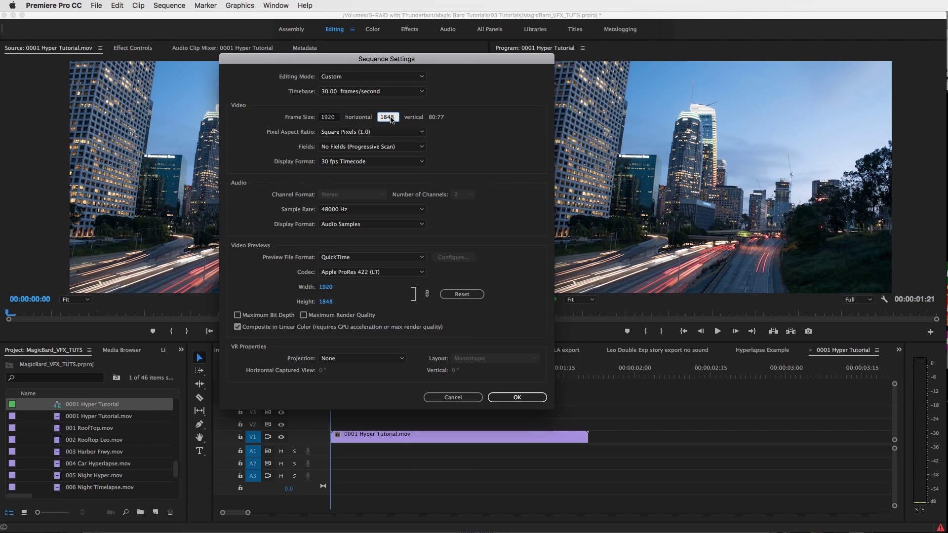
pyautogui.doubleClick(391, 117)
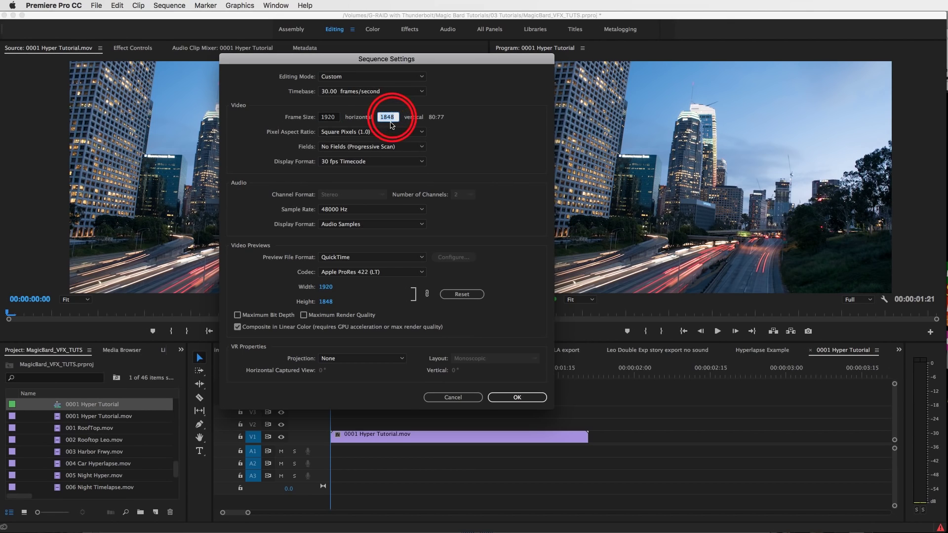
pyautogui.write('10')
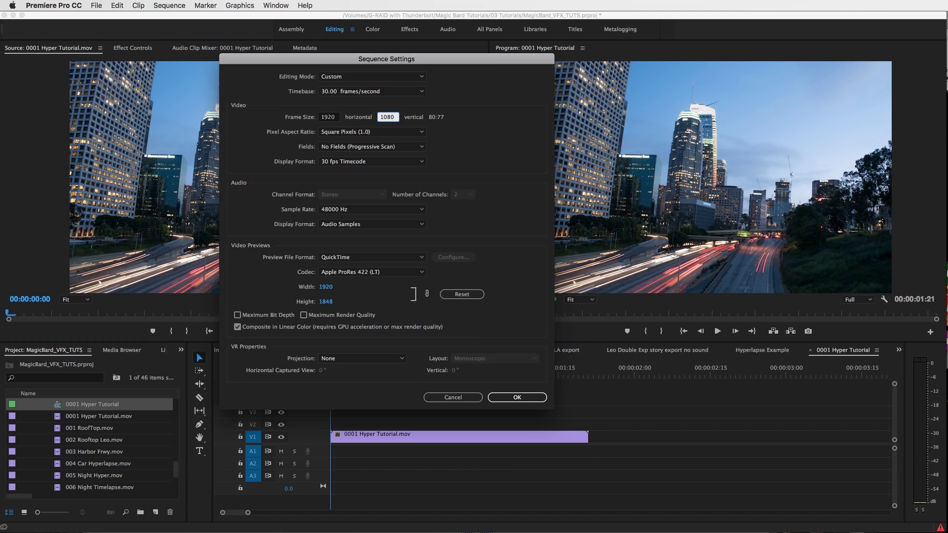
pyautogui.write('80')
pyautogui.press('Return')
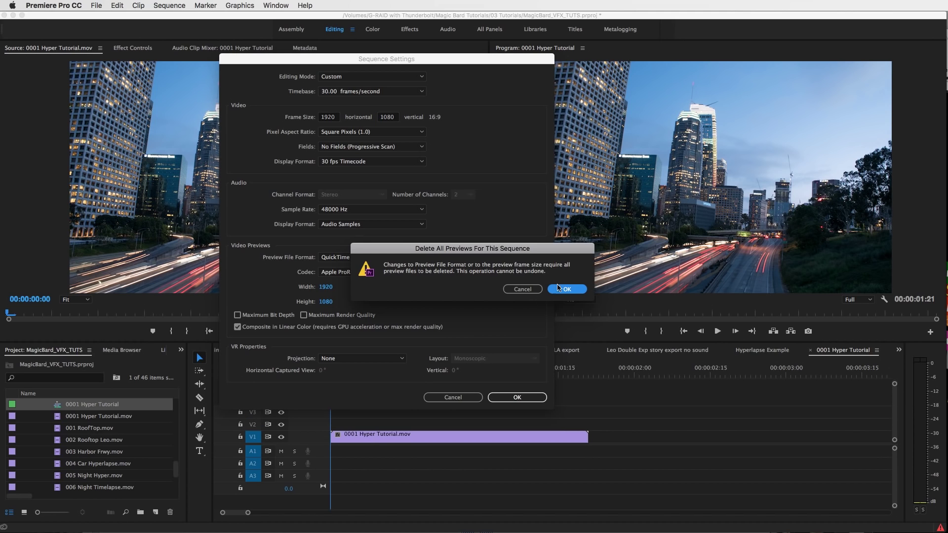
pyautogui.click(578, 288)
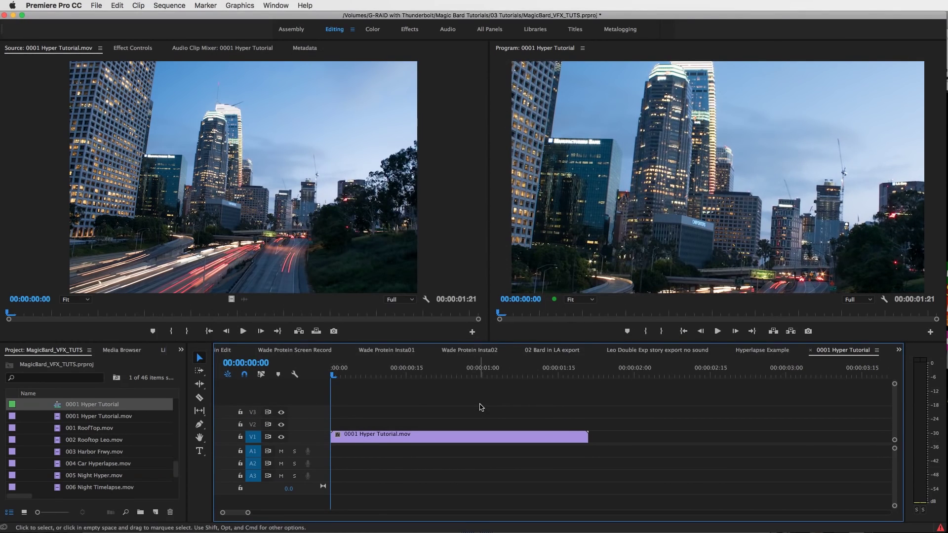
# Step: Try reducing the timeline clip's Scale to 66, and undo the change
pyautogui.click(408, 437)
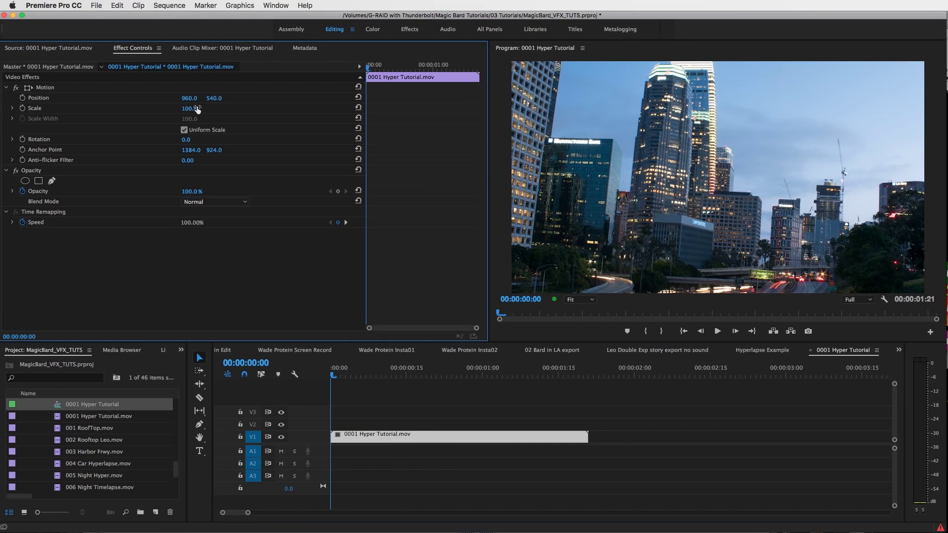
pyautogui.moveTo(188, 108)
pyautogui.mouseDown()
pyautogui.moveTo(168, 108)
pyautogui.moveTo(197, 107)
pyautogui.mouseUp()
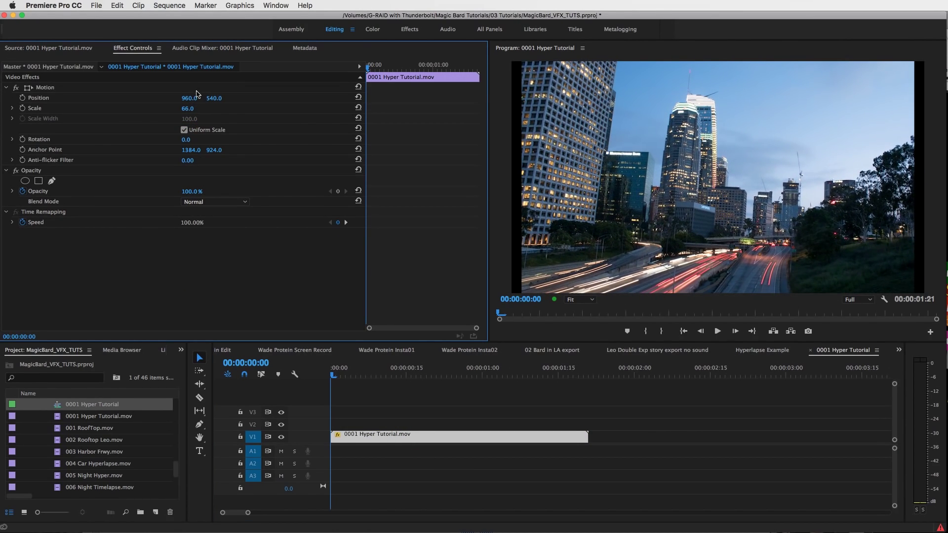
pyautogui.press('super+z')
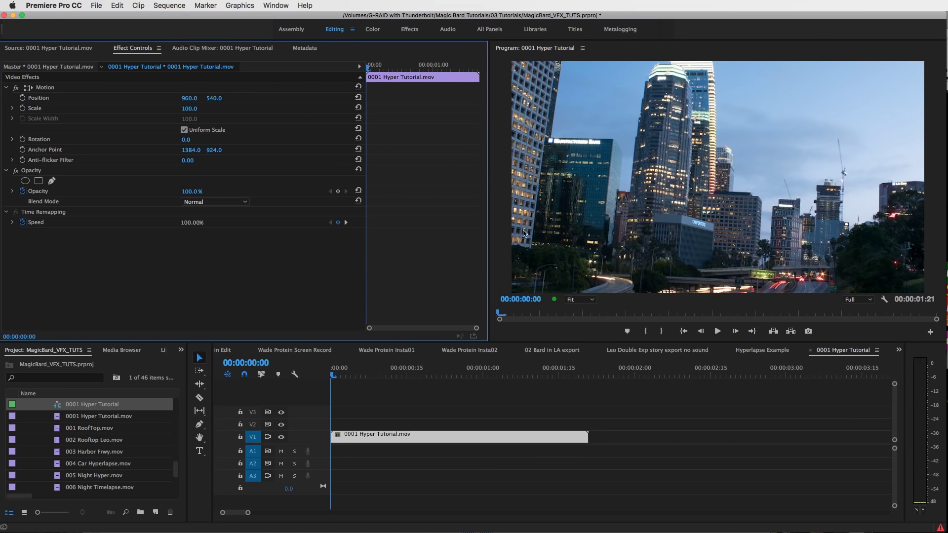
# Step: Scale the timeline clip to the sequence's frame size, and raise its Scale to 119 to fill the frame's width
pyautogui.rightClick(472, 436)
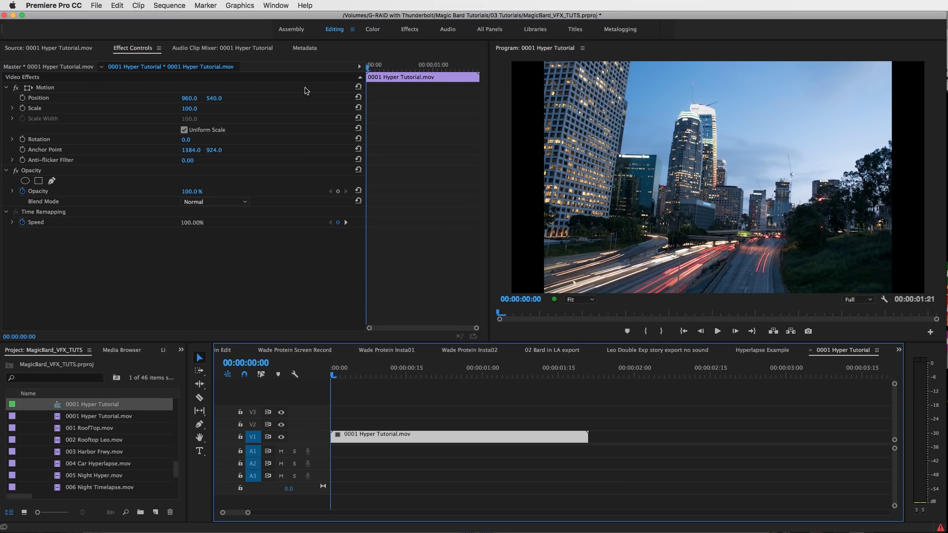
pyautogui.moveTo(189, 109); pyautogui.dragTo(198, 109)
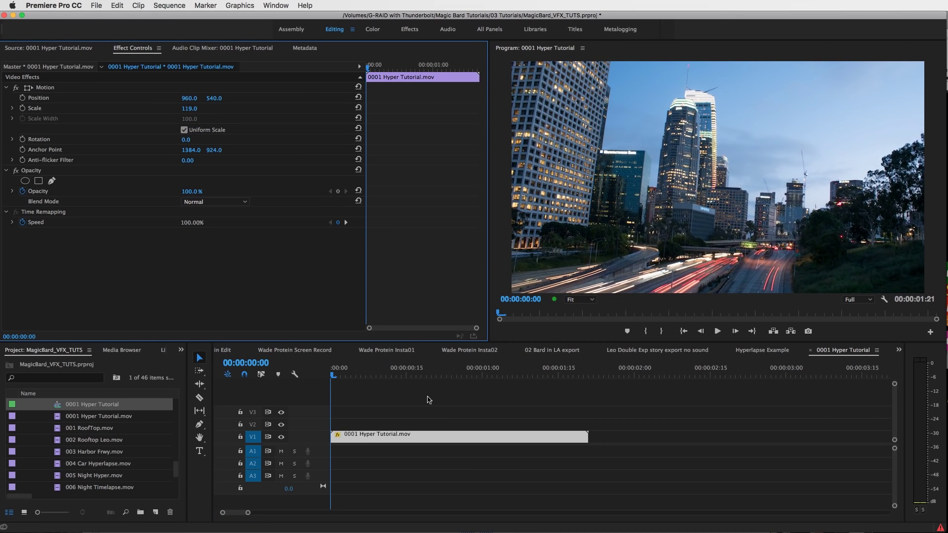
pyautogui.click(420, 400)
# Step: Play the sequence from the start and scrub through it to review the hyperlapse, parking the playhead at 00:00:00:27
pyautogui.moveTo(345, 371)
pyautogui.mouseDown()
pyautogui.moveTo(447, 375)
pyautogui.moveTo(333, 375)
pyautogui.mouseUp()
pyautogui.click(717, 331)
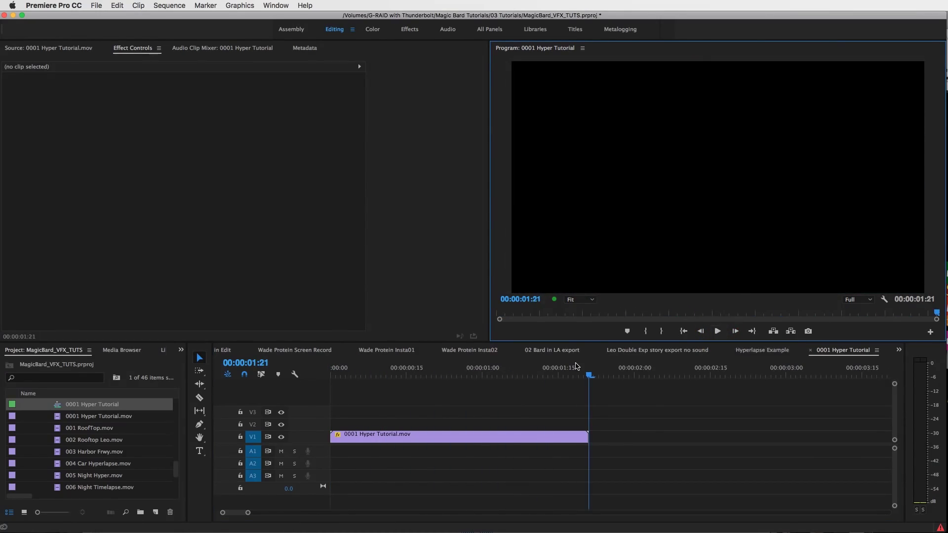
pyautogui.moveTo(572, 372); pyautogui.dragTo(371, 376)
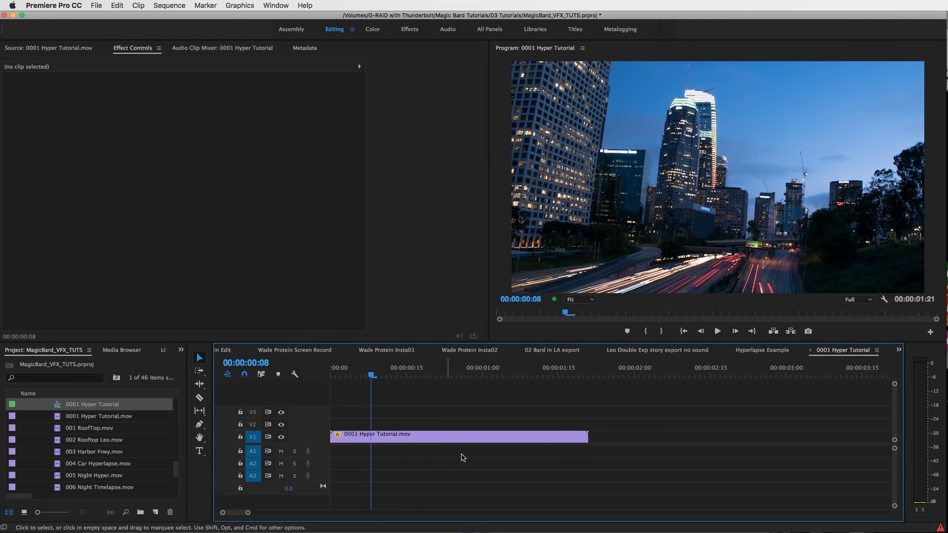
pyautogui.moveTo(433, 373); pyautogui.dragTo(465, 381)
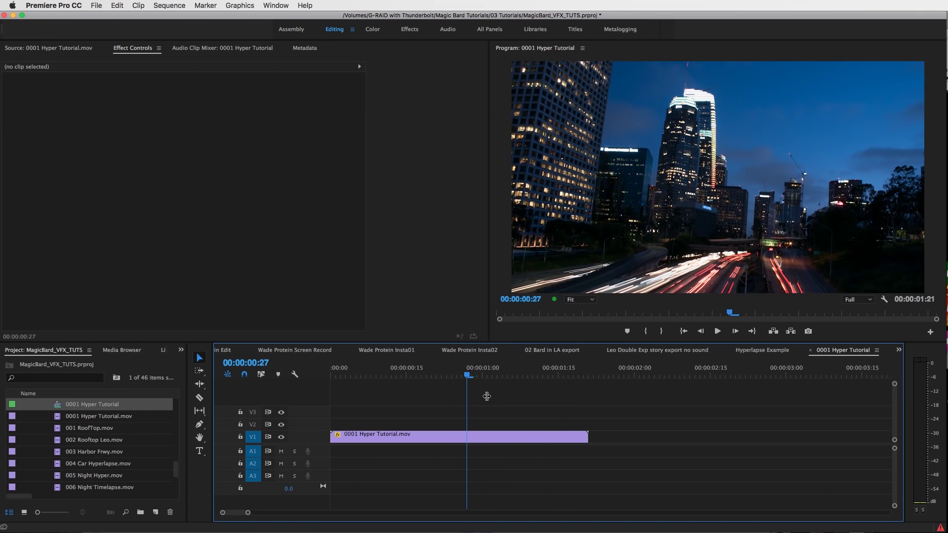